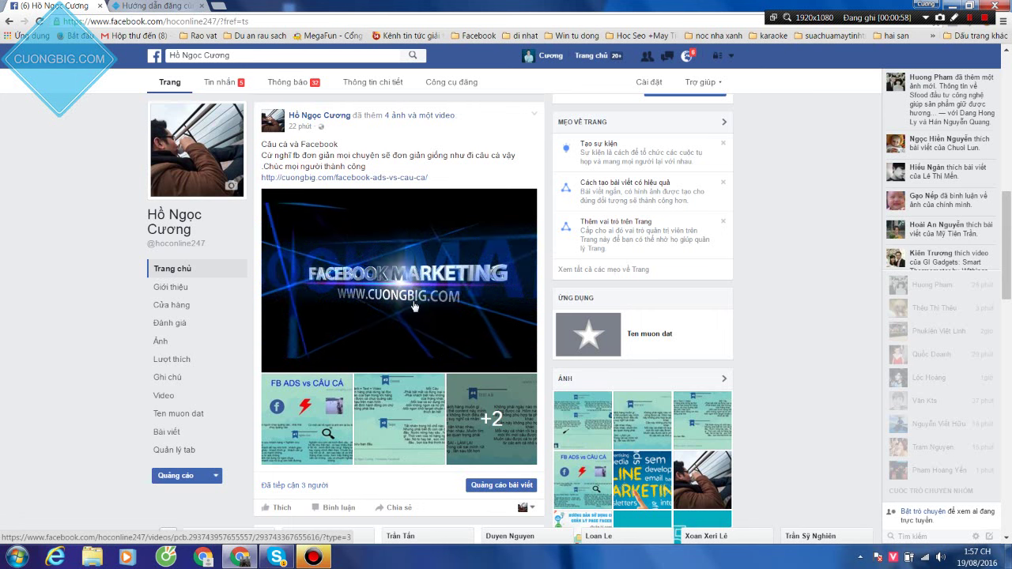
# Step: Start a new post on the page and show its photo/video upload options (Ảnh / Video)
pyautogui.press('Home')
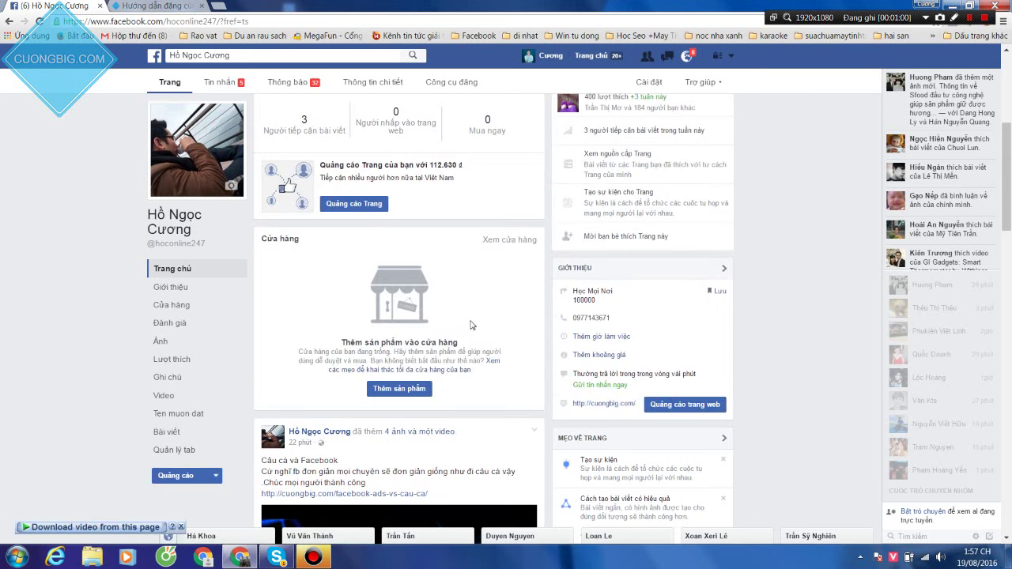
pyautogui.click(404, 291)
pyautogui.click(340, 353)
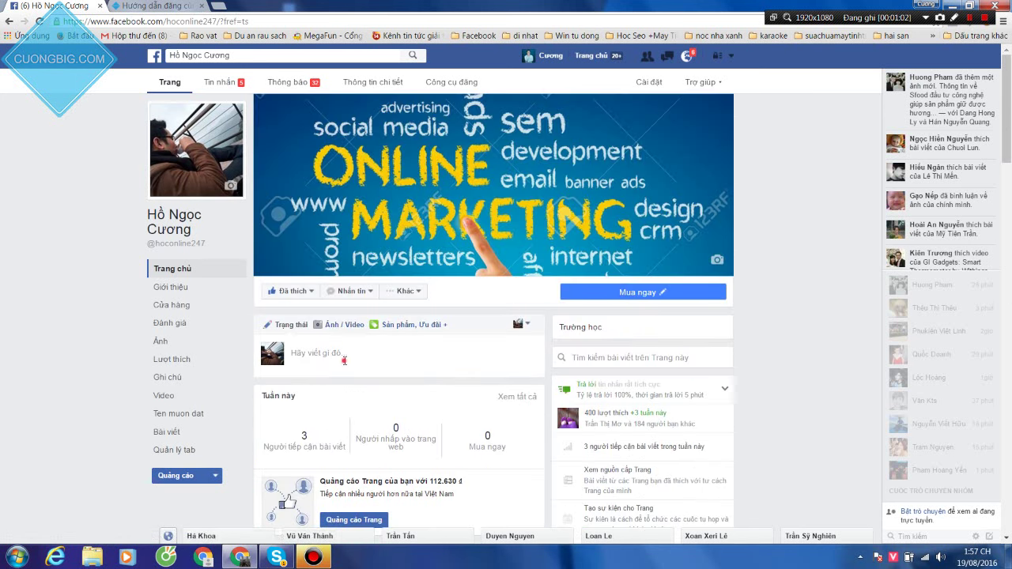
pyautogui.click(348, 353)
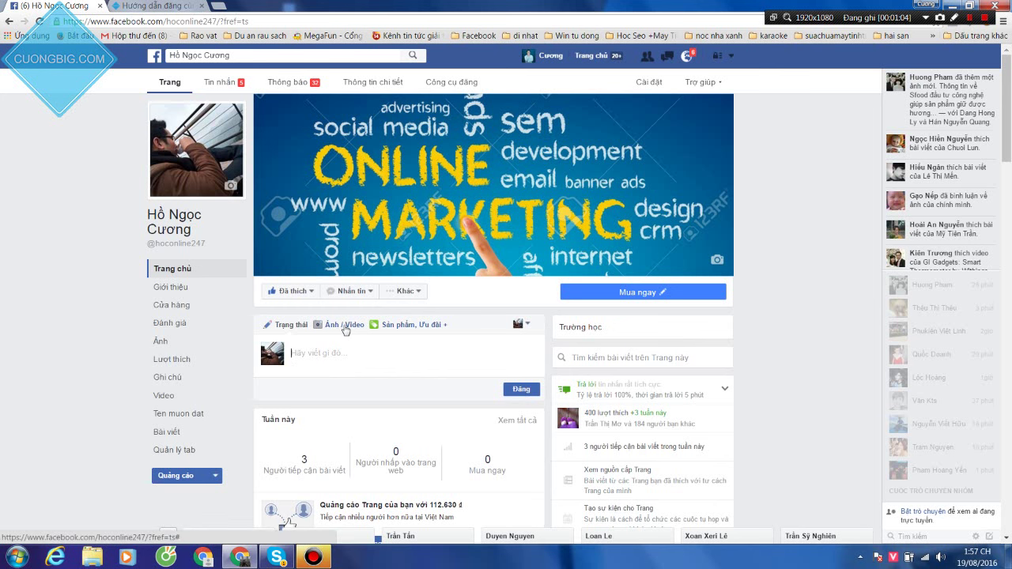
pyautogui.click(345, 326)
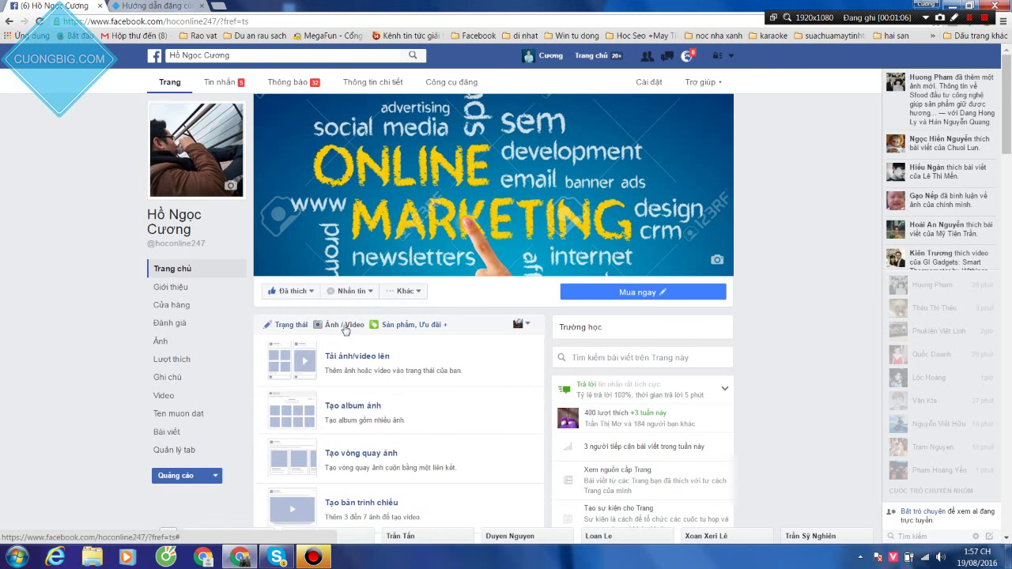
pyautogui.scroll(-1, 342, 332)
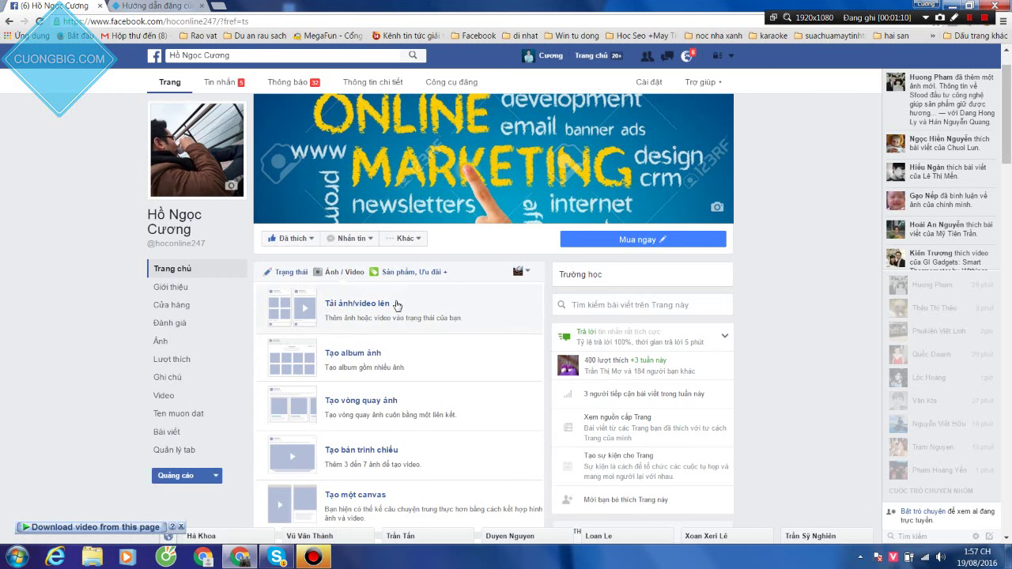
pyautogui.scroll(-2, 408, 313)
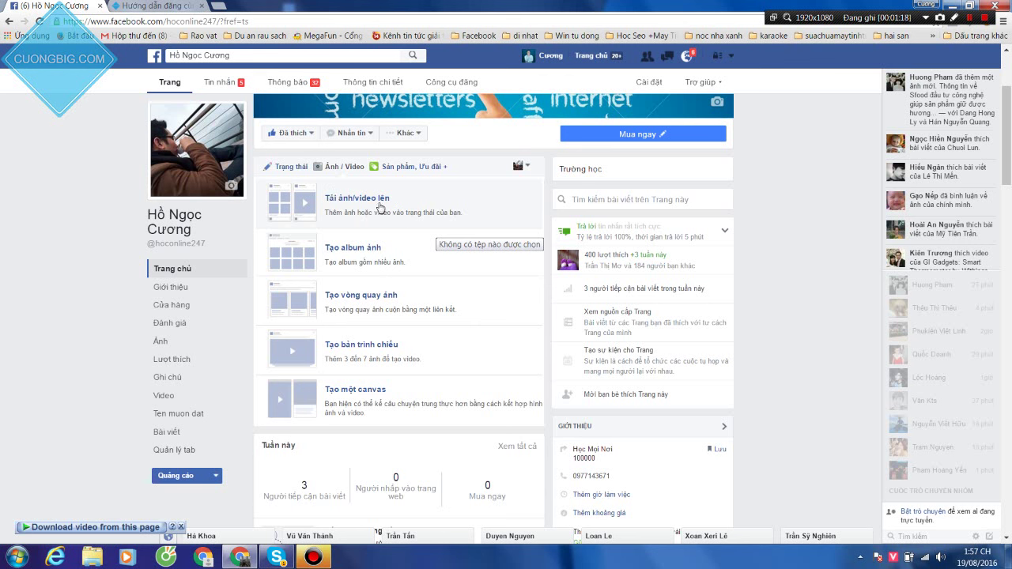
pyautogui.click(379, 208)
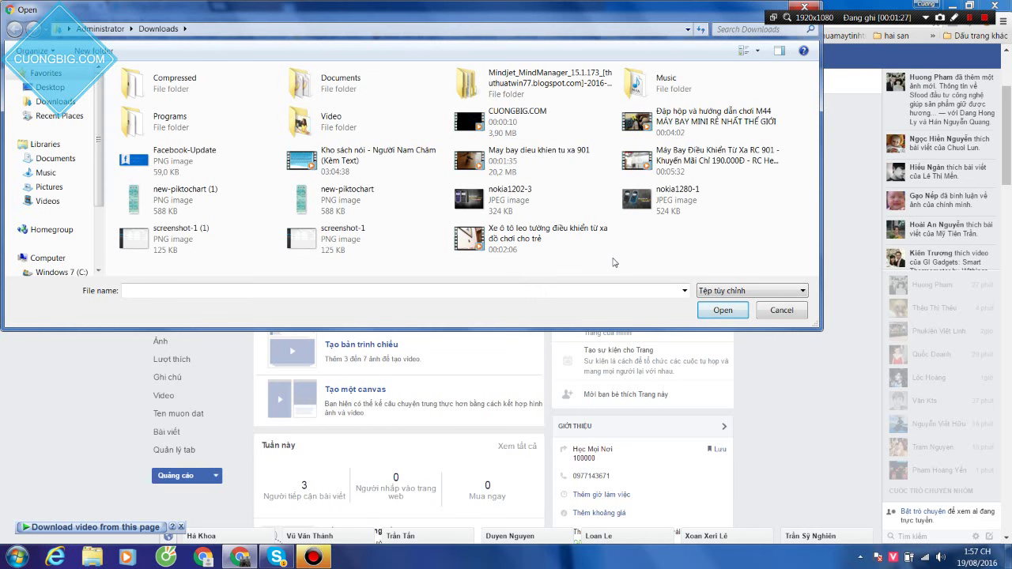
pyautogui.doubleClick(528, 121)
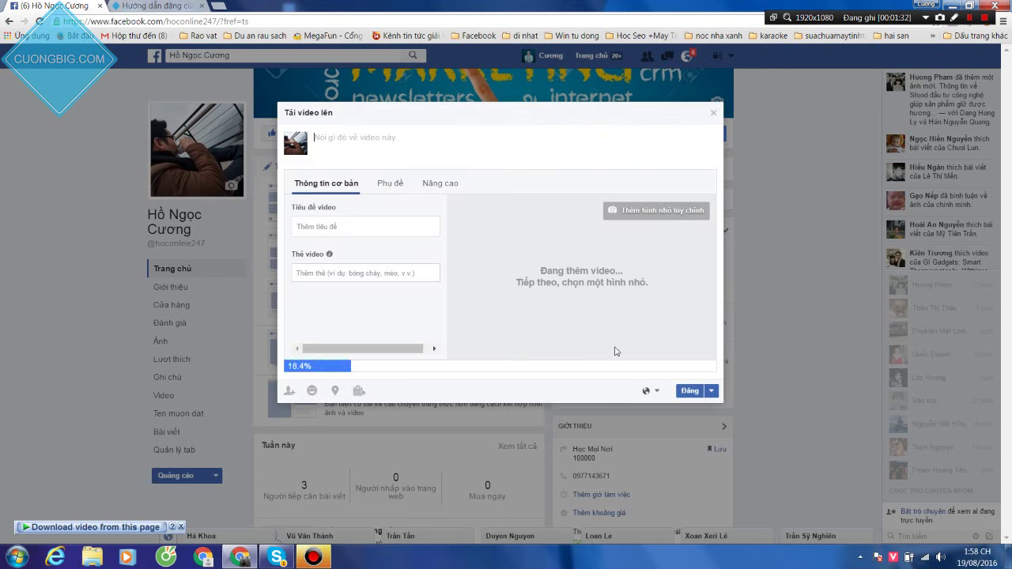
pyautogui.click(715, 116)
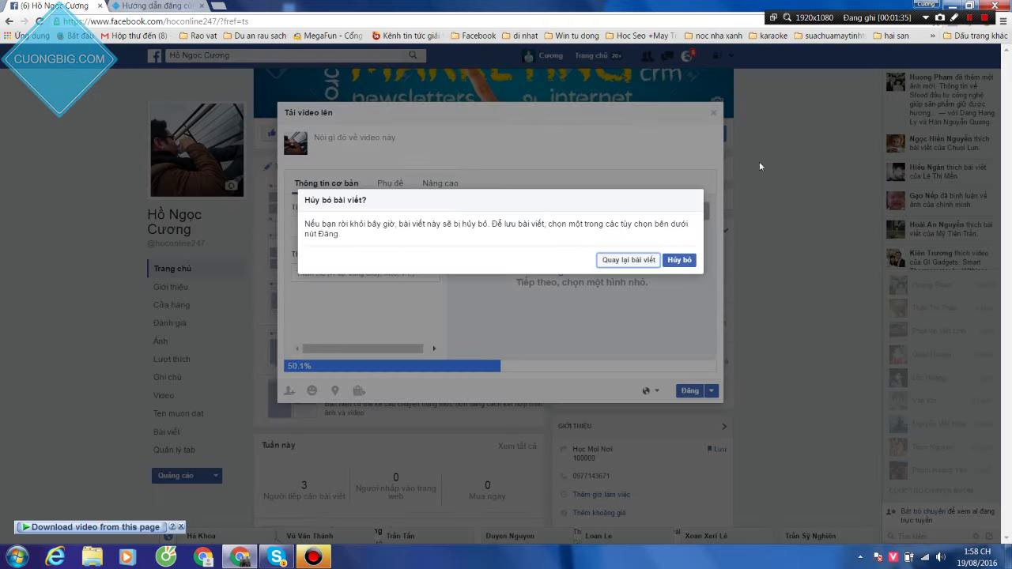
pyautogui.click(684, 260)
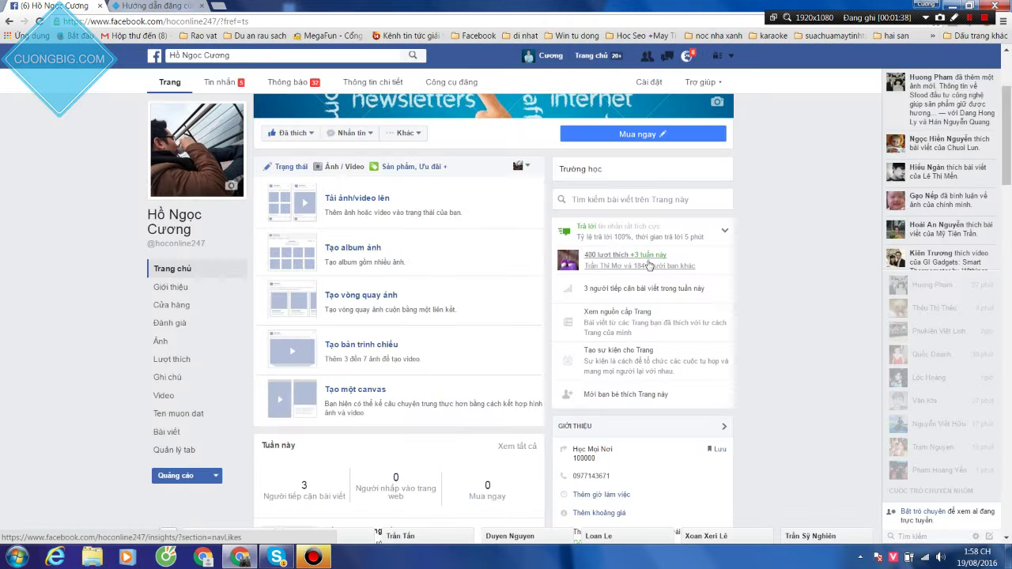
# Step: Start the media post by uploading image 1 from the Desktop folder
pyautogui.click(332, 202)
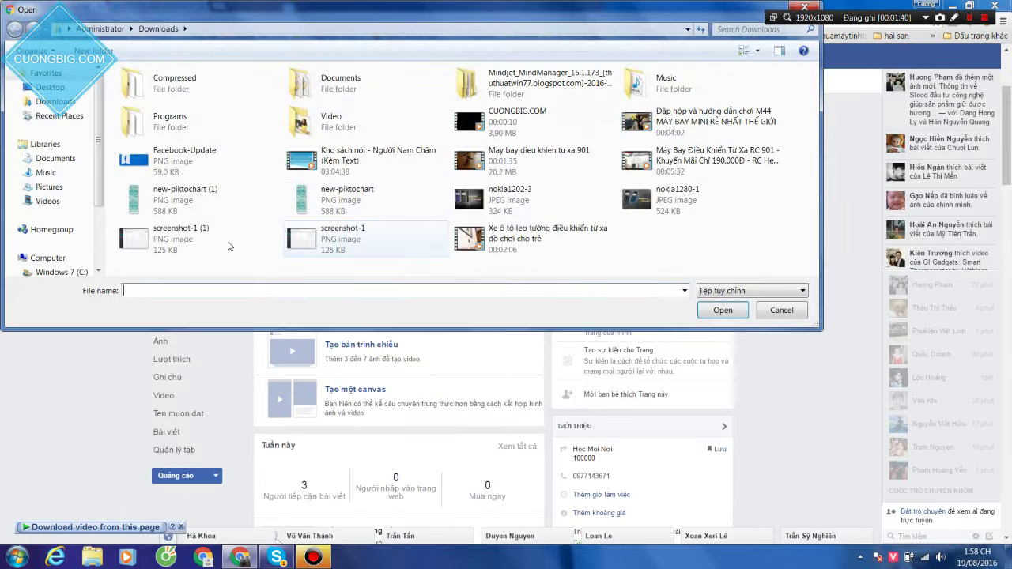
pyautogui.click(57, 88)
pyautogui.click(694, 118)
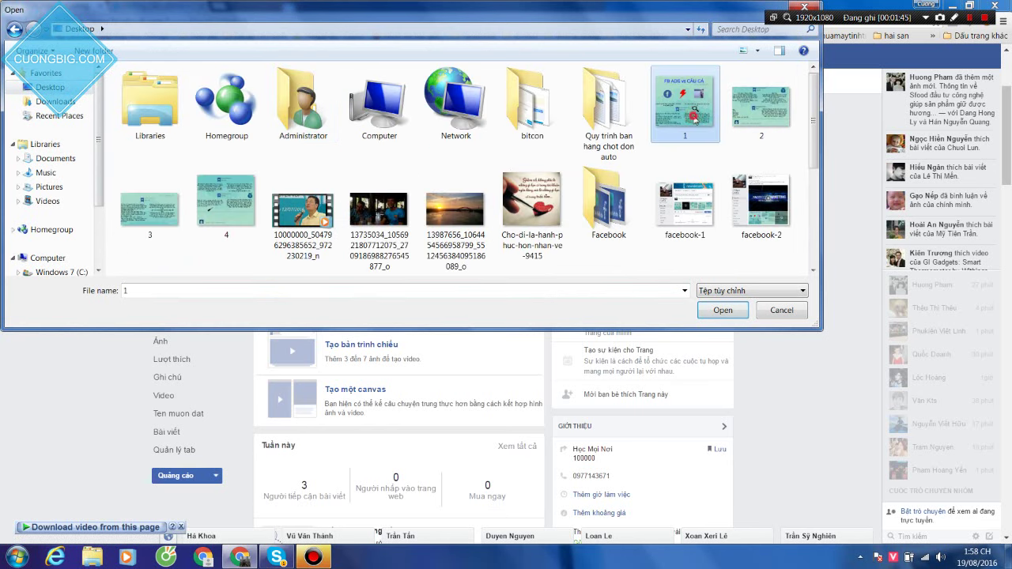
pyautogui.doubleClick(694, 119)
# Step: Add images 2, 3 and 4 from the Desktop folder to the post, one at a time
pyautogui.click(343, 261)
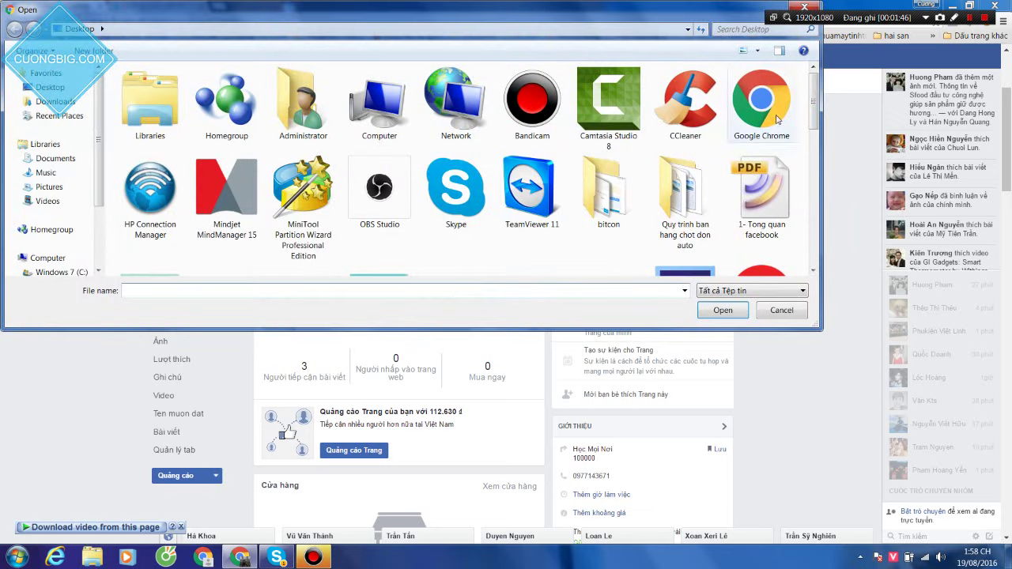
pyautogui.scroll(-3, 814, 102)
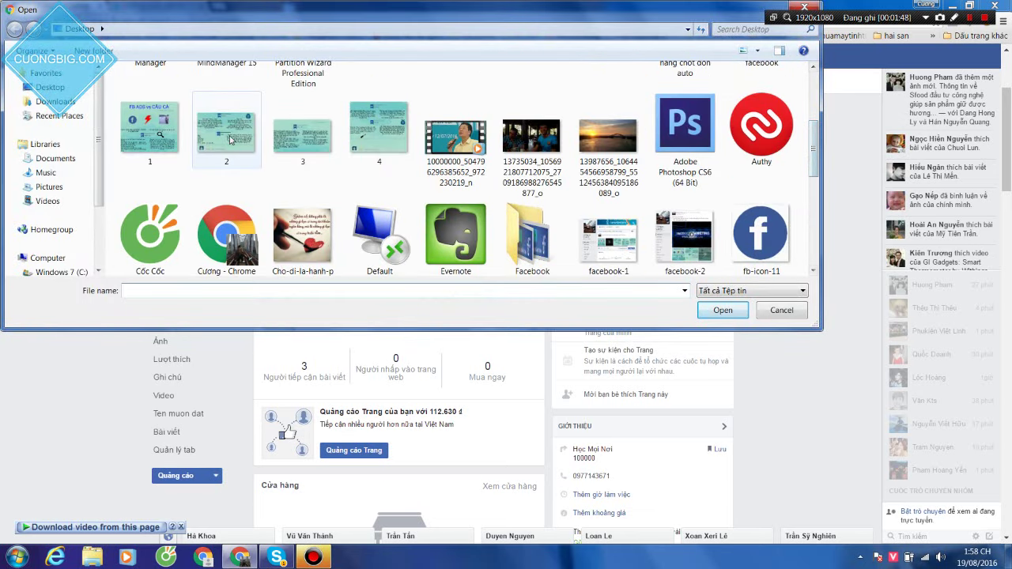
pyautogui.doubleClick(229, 140)
pyautogui.click(415, 251)
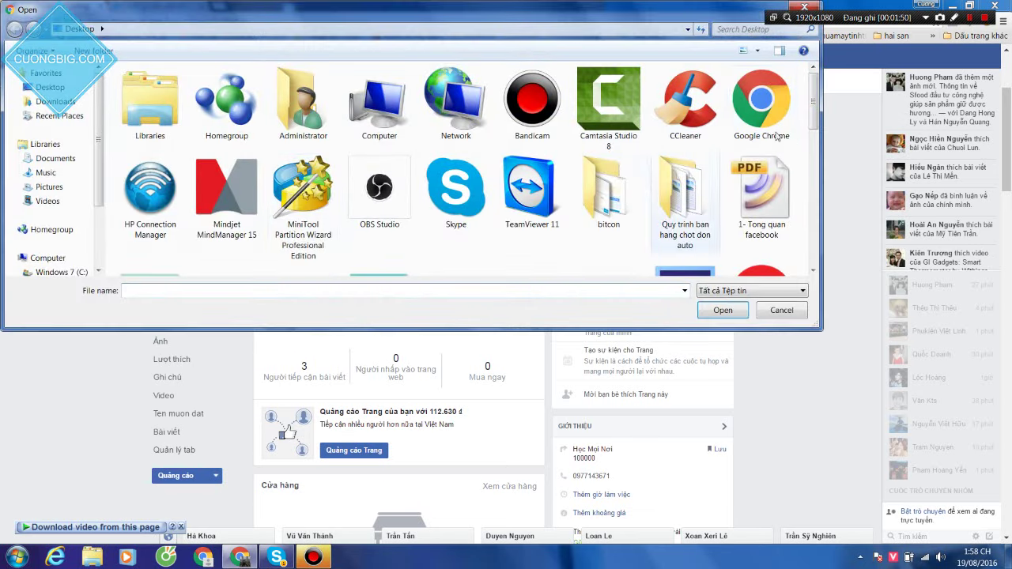
pyautogui.scroll(-3, 813, 102)
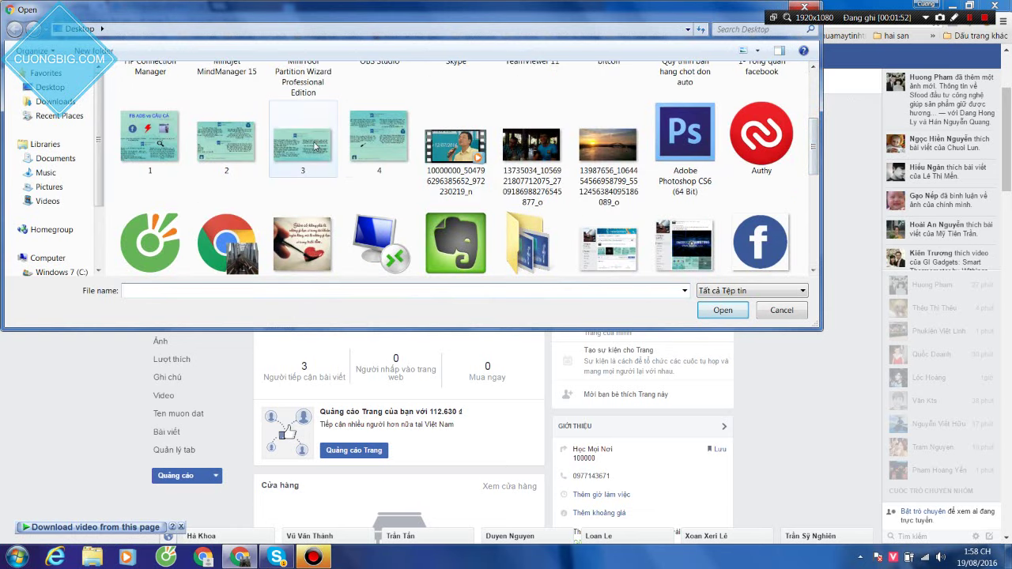
pyautogui.doubleClick(314, 145)
pyautogui.click(474, 245)
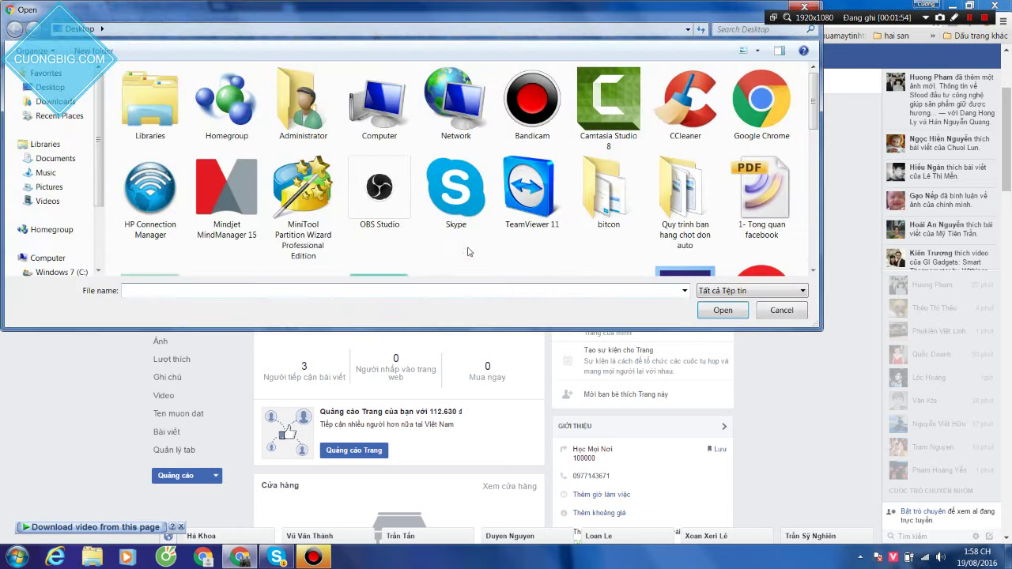
pyautogui.scroll(-3, 814, 102)
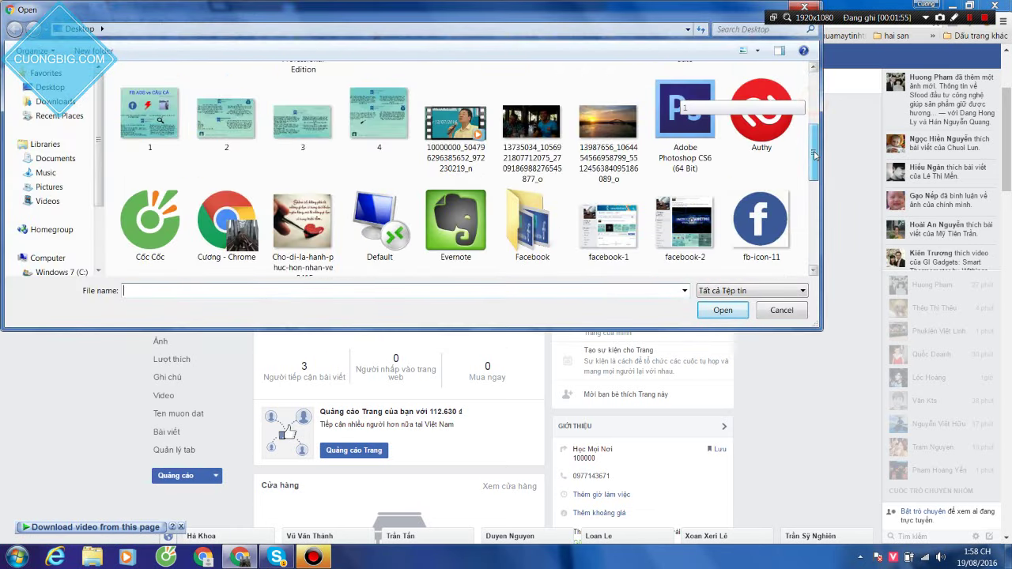
pyautogui.doubleClick(370, 105)
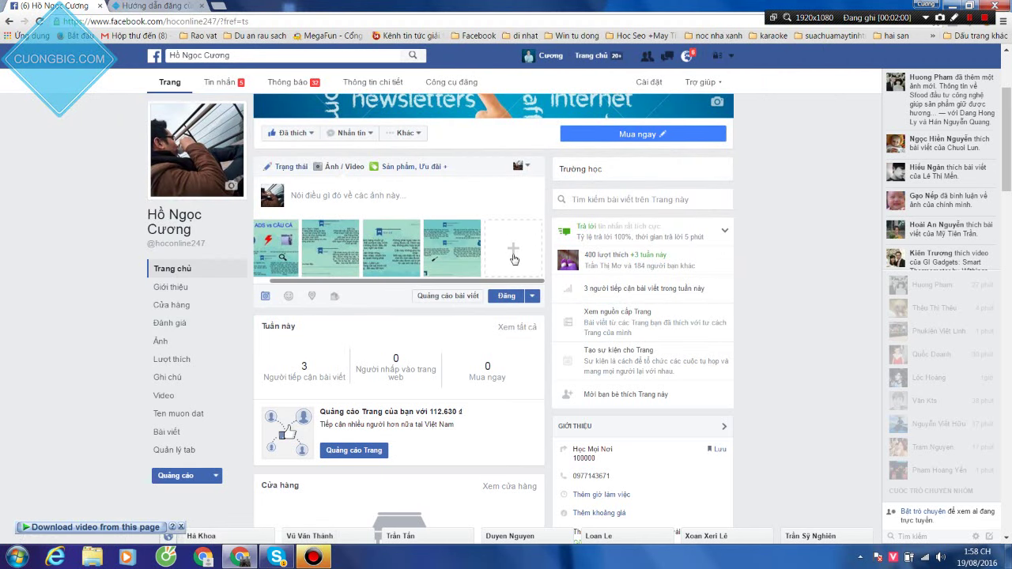
# Step: Add the CUONGBIG.COM video from the Downloads folder to the post and move it ahead of all the images
pyautogui.click(519, 251)
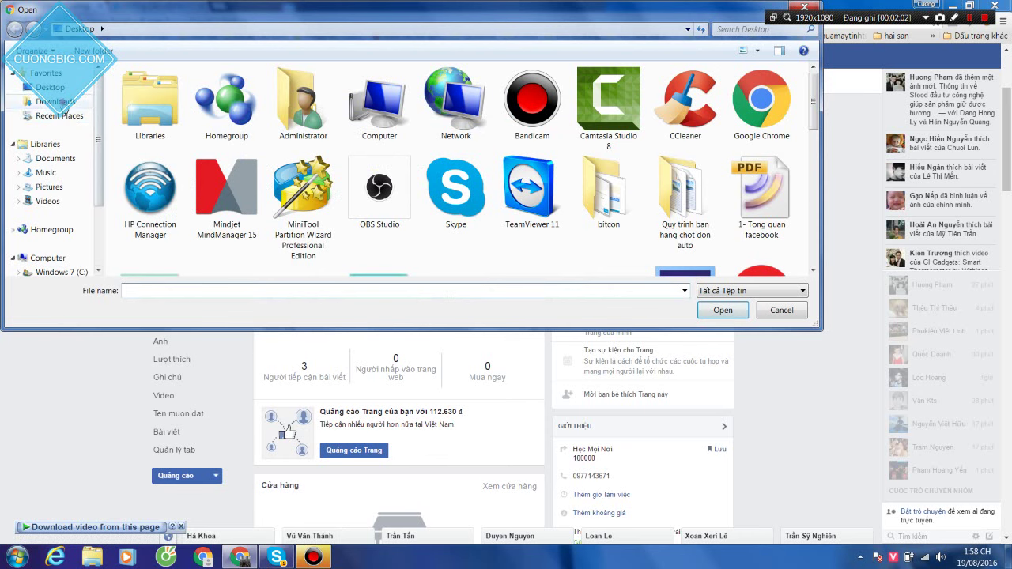
pyautogui.click(59, 102)
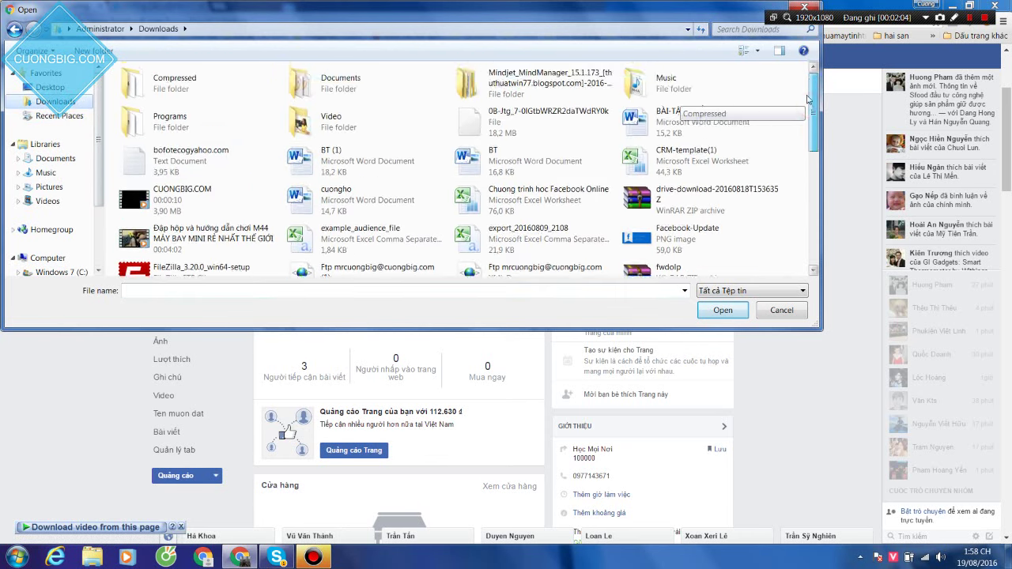
pyautogui.scroll(-1, 808, 122)
pyautogui.scroll(-4, 807, 123)
pyautogui.scroll(5, 808, 122)
pyautogui.doubleClick(179, 194)
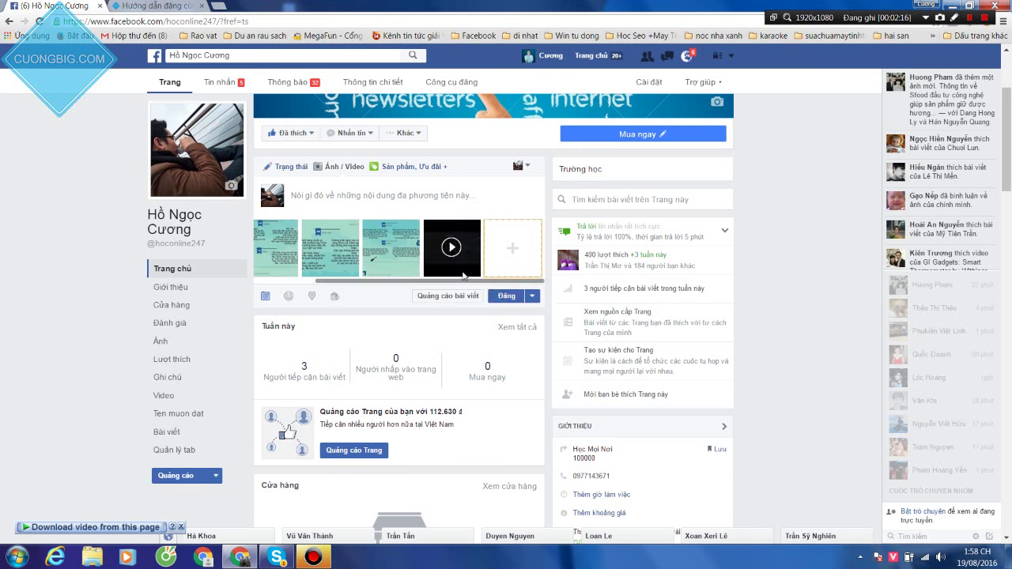
pyautogui.moveTo(464, 249); pyautogui.dragTo(273, 248)
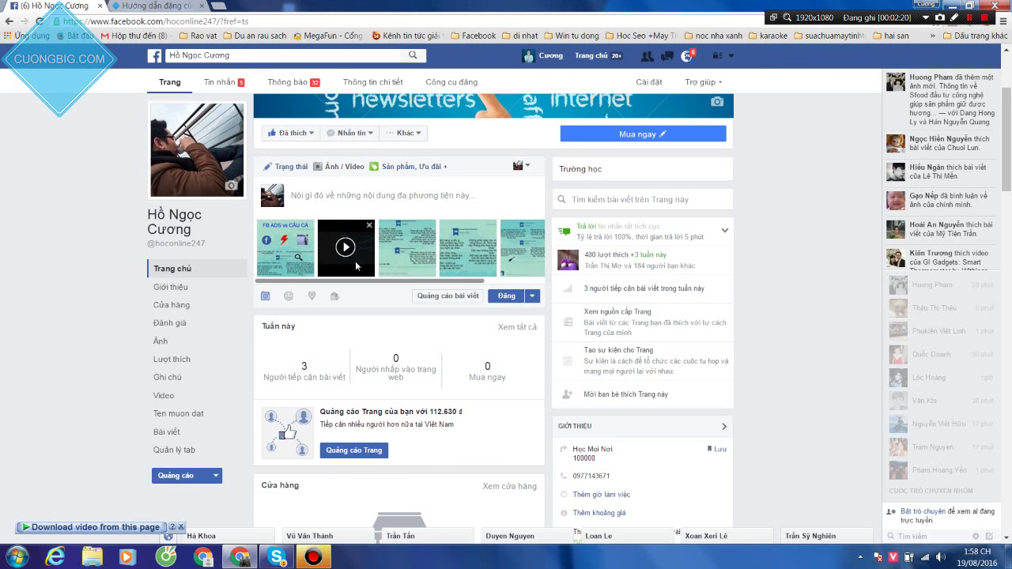
pyautogui.scroll(2, 358, 266)
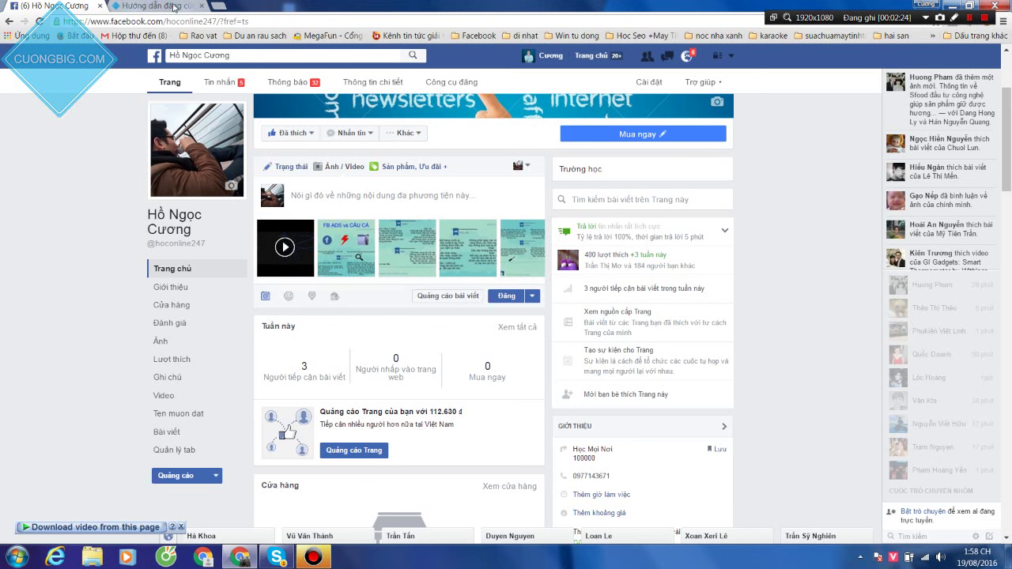
# Step: Examine the vertical and horizontal video post layouts in the cuongbig.com guide article
pyautogui.click(156, 5)
pyautogui.scroll(-15, 468, 286)
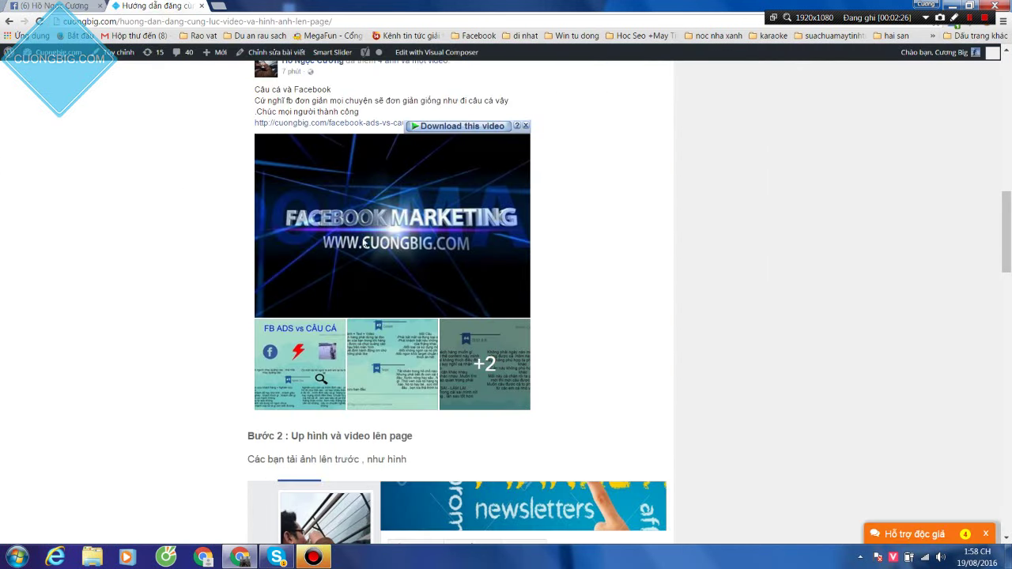
pyautogui.scroll(5, 403, 316)
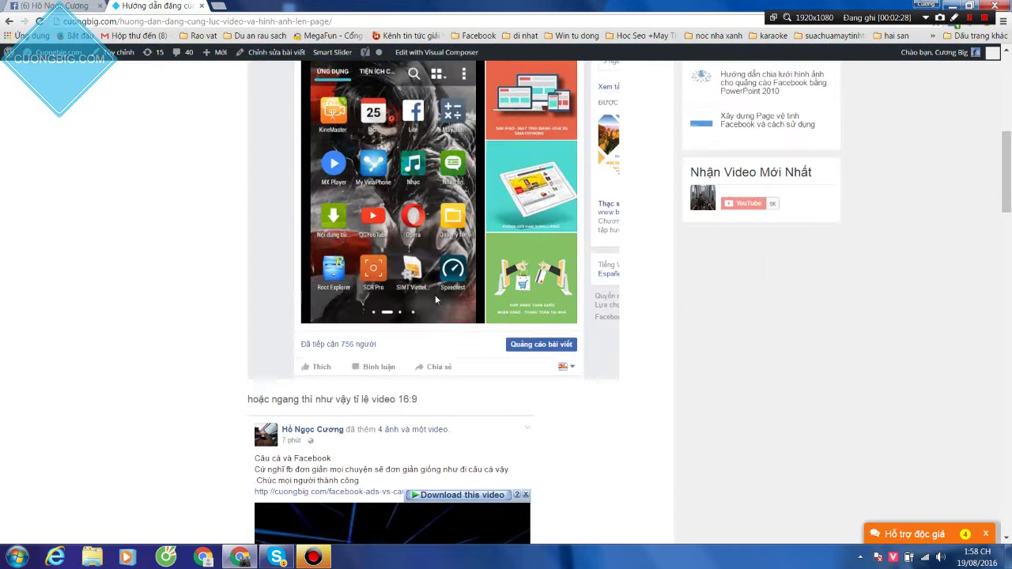
pyautogui.scroll(1, 437, 305)
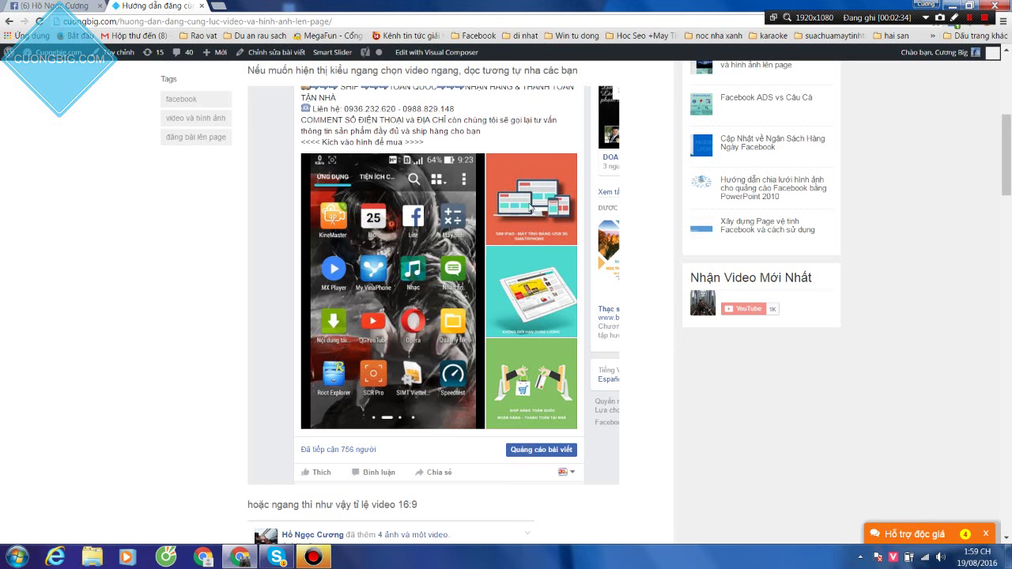
pyautogui.hotkey('ctrl', 'shift', 'Tab')
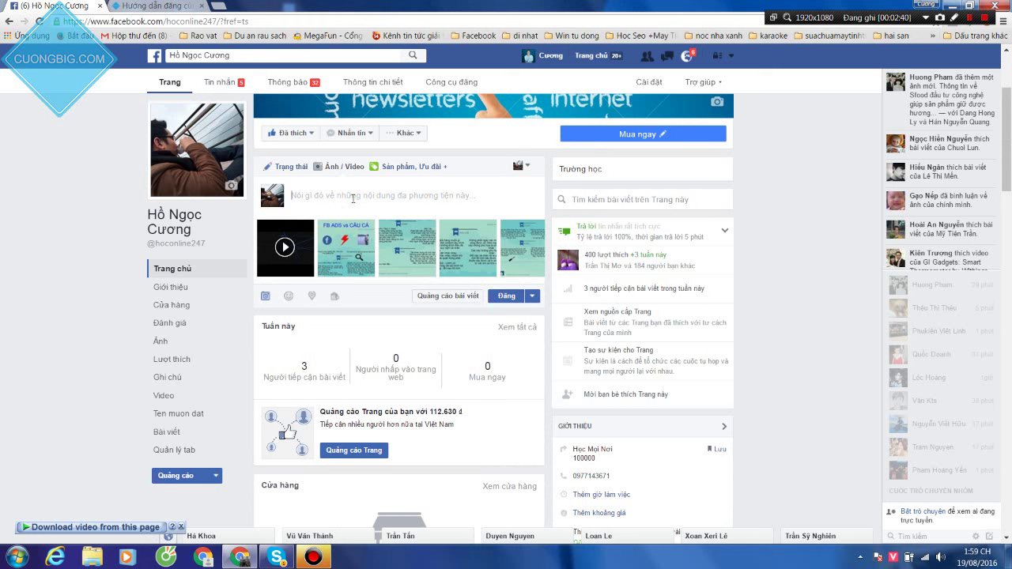
pyautogui.click(353, 199)
pyautogui.write('uo')
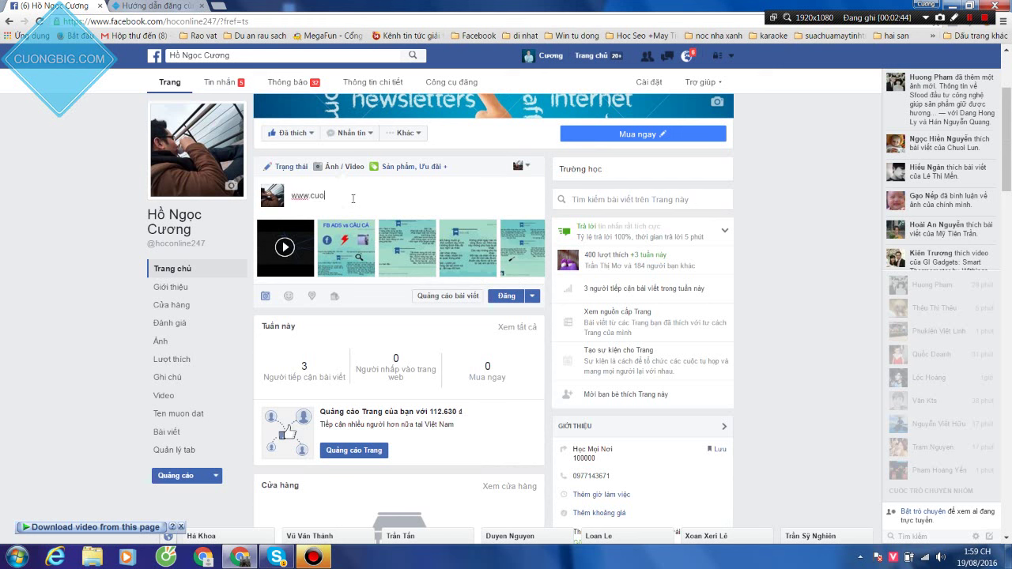
pyautogui.write('ww.cuongbig.com')
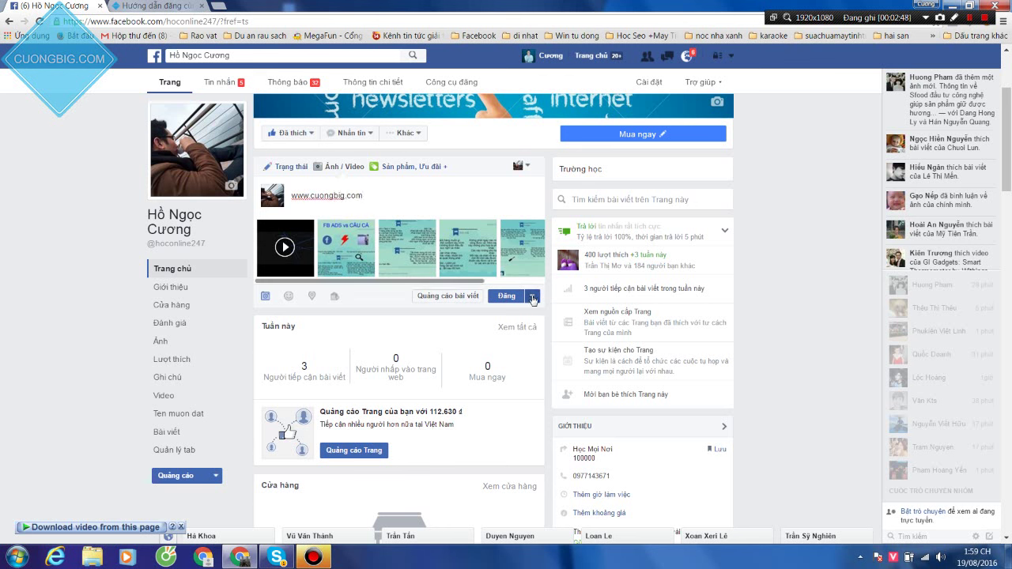
# Step: Save the post as a draft (Lưu bản nháp) and dismiss the video processing notice
pyautogui.click(532, 297)
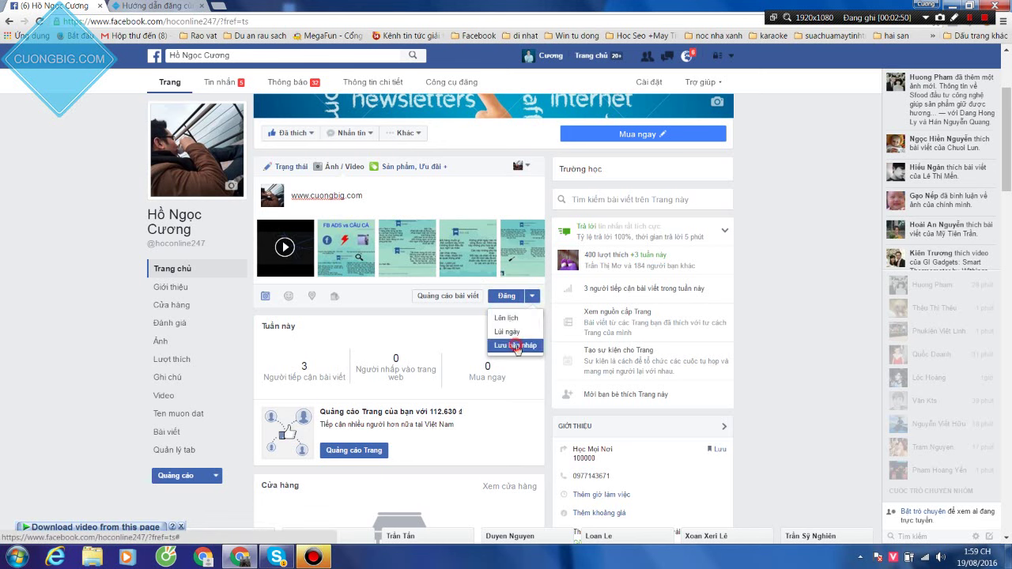
pyautogui.click(515, 345)
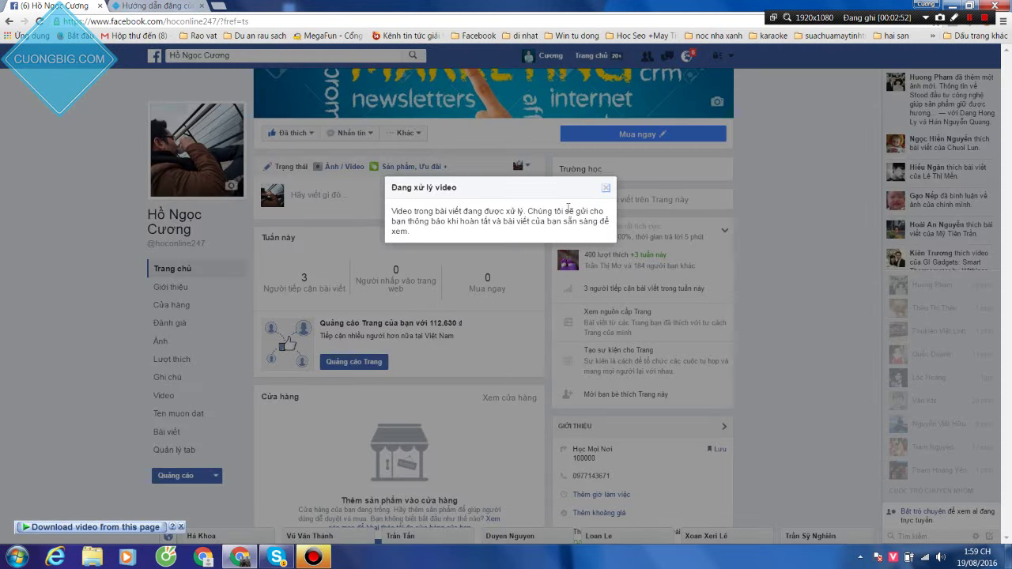
pyautogui.click(605, 188)
# Step: Examine the published post that combines a video and four images on the page's timeline
pyautogui.scroll(-4, 427, 227)
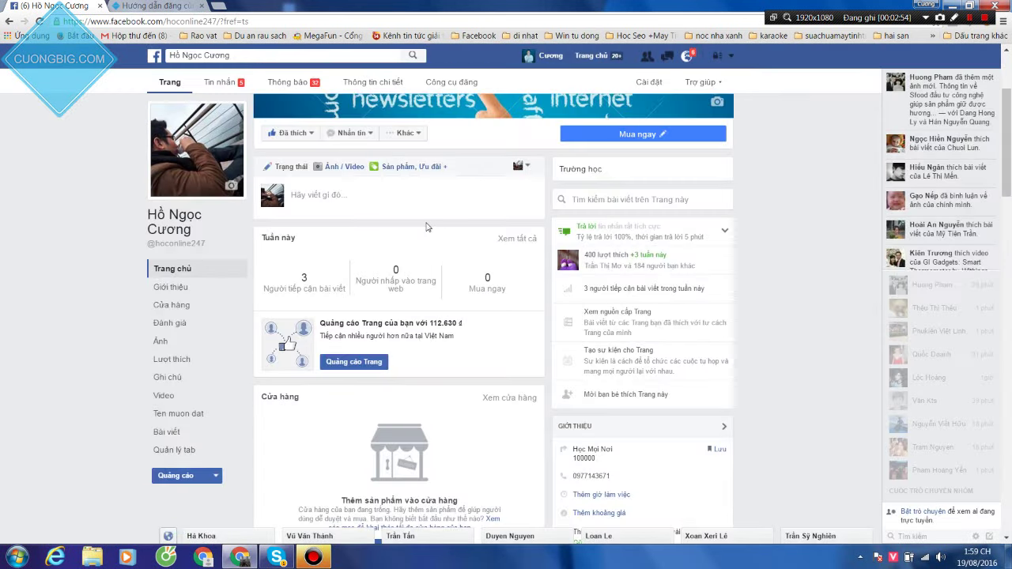
pyautogui.scroll(-2, 443, 233)
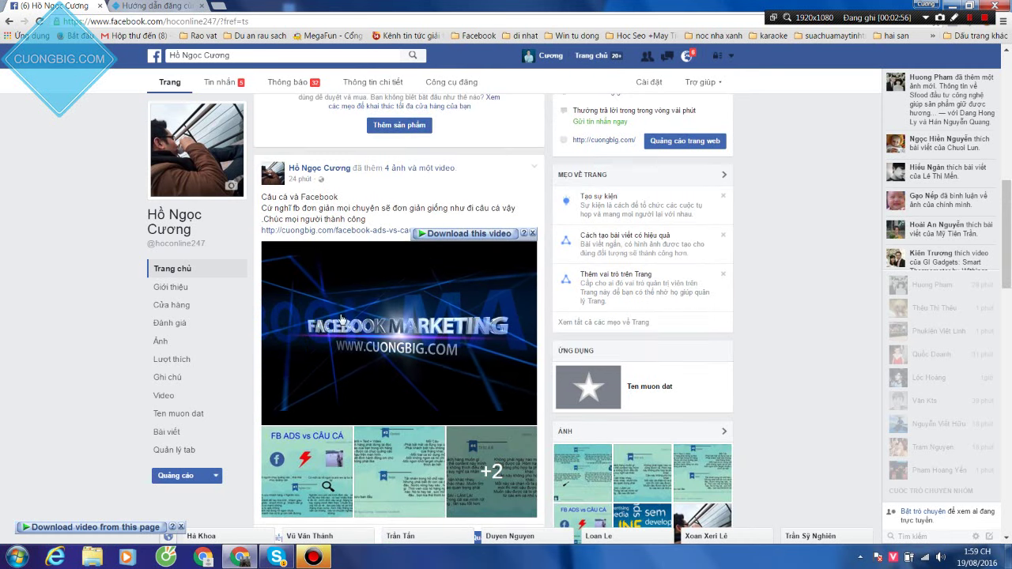
pyautogui.scroll(-3, 442, 245)
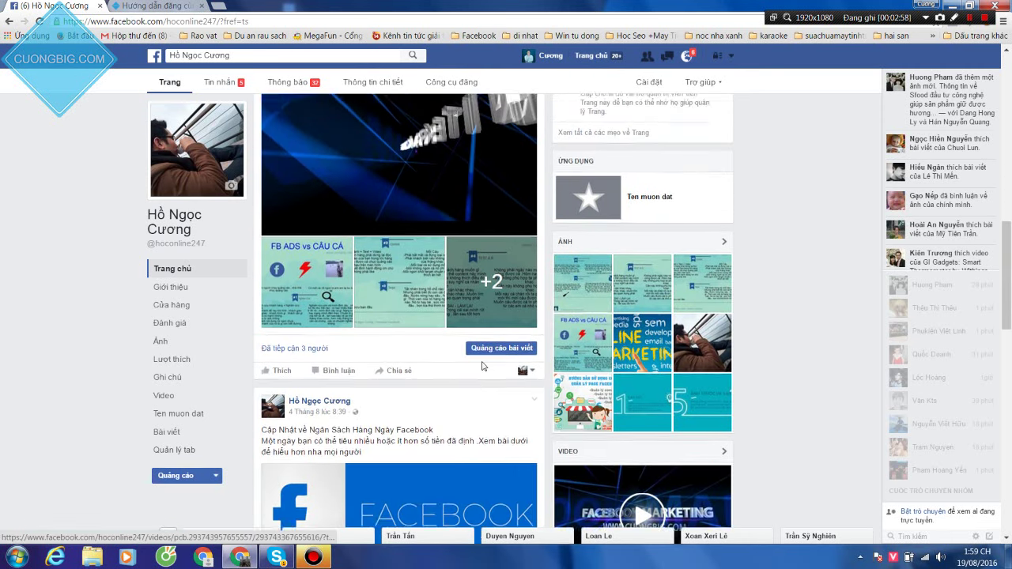
# Step: Switch to the Facebook Ads Manager and bring up the ad account's audience list (Đối tượng)
pyautogui.scroll(2, 519, 230)
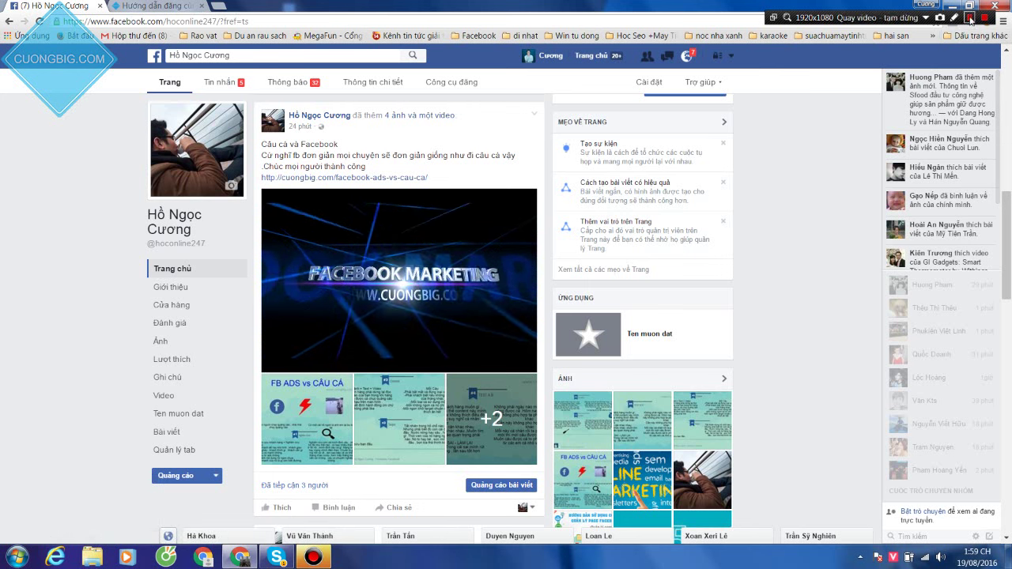
pyautogui.click(731, 56)
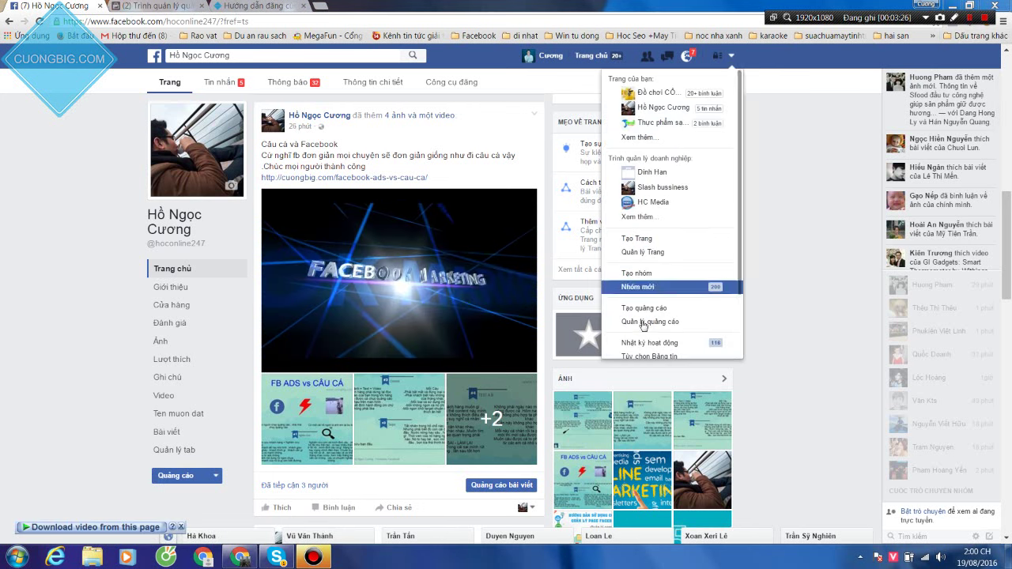
pyautogui.click(152, 7)
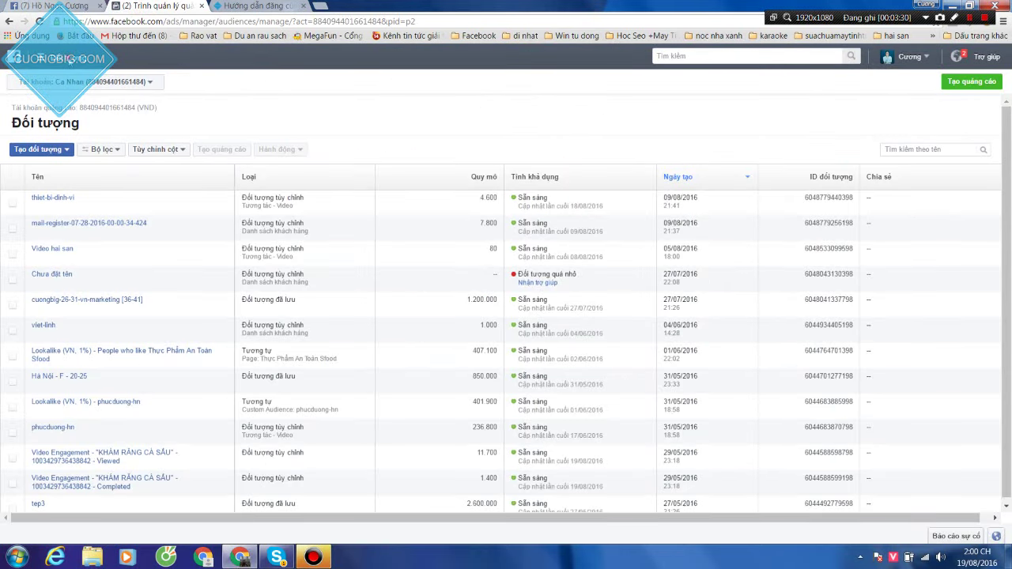
pyautogui.click(70, 63)
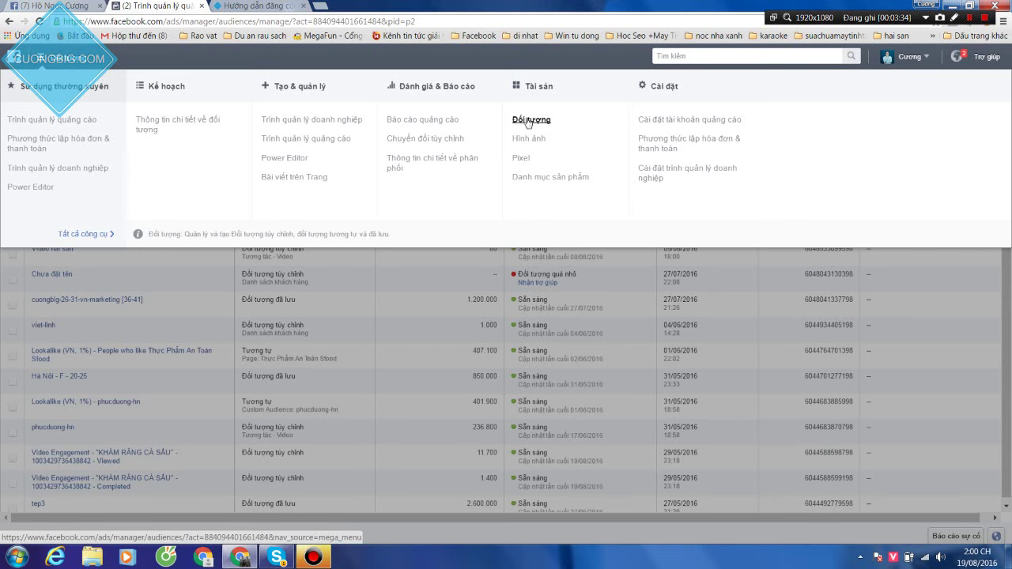
pyautogui.click(951, 269)
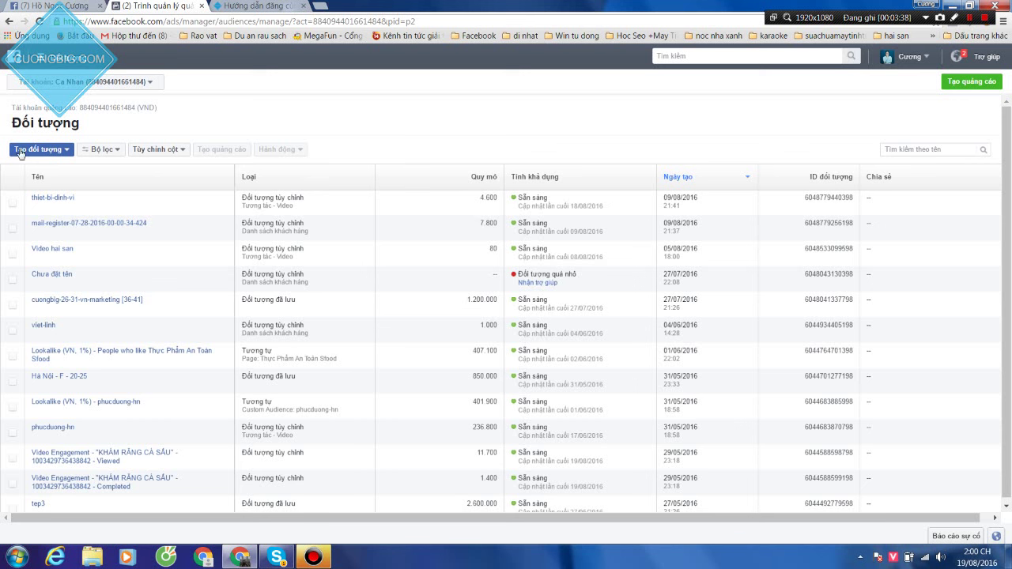
# Step: Start a custom audience from Facebook video engagement, targeting people who viewed at least 25% of the video
pyautogui.click(51, 151)
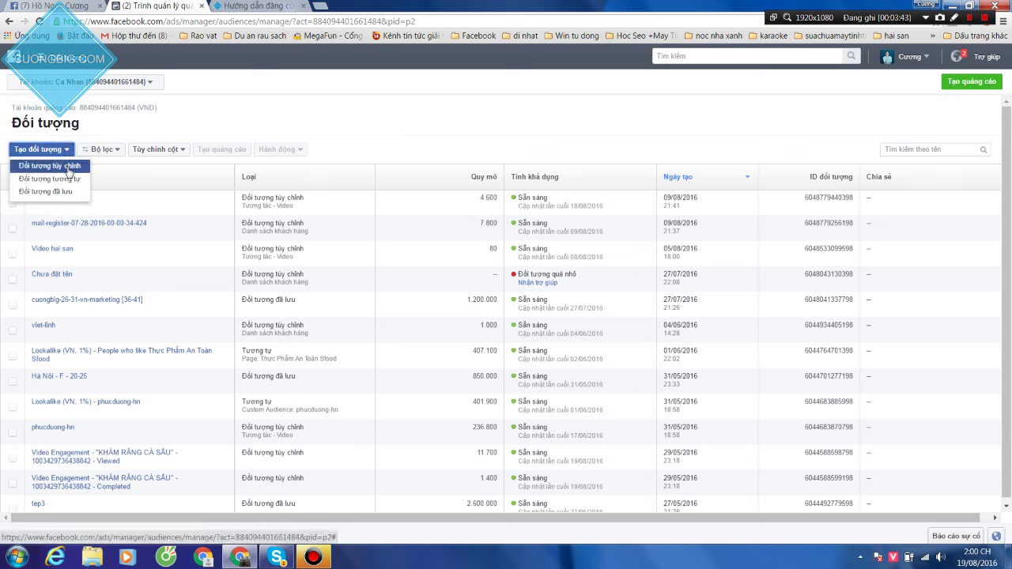
pyautogui.click(85, 167)
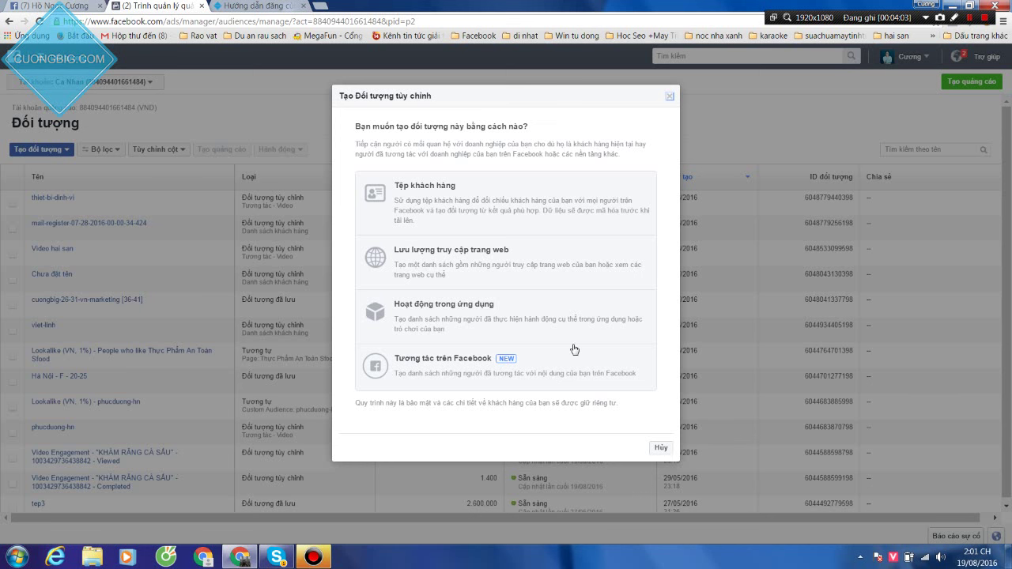
pyautogui.click(540, 377)
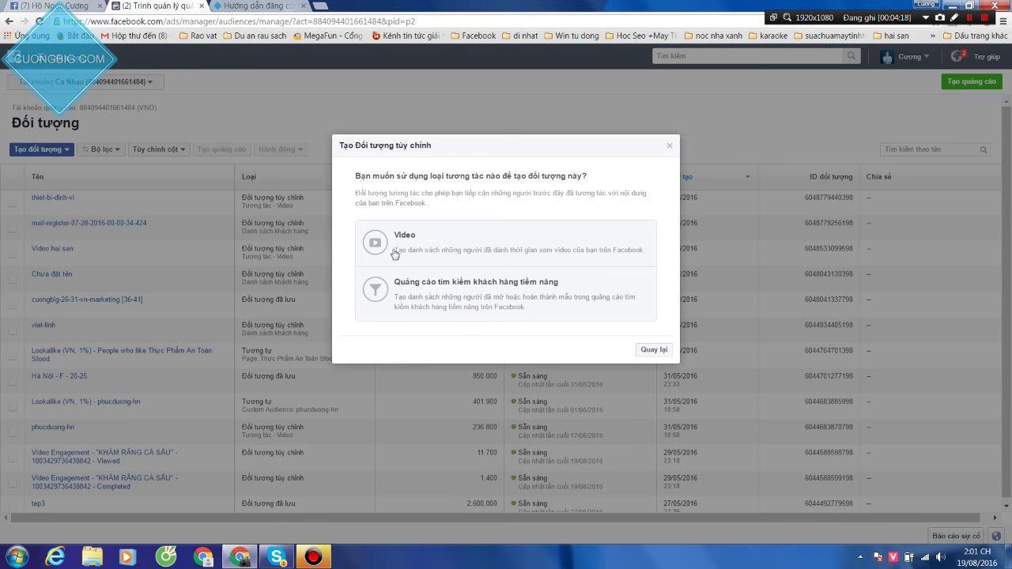
pyautogui.click(526, 239)
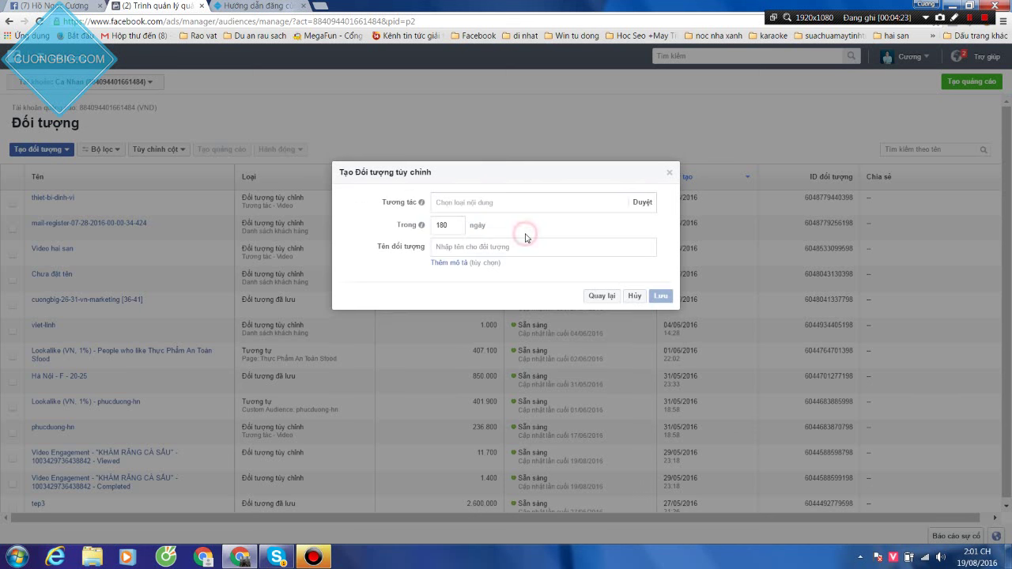
pyautogui.click(651, 205)
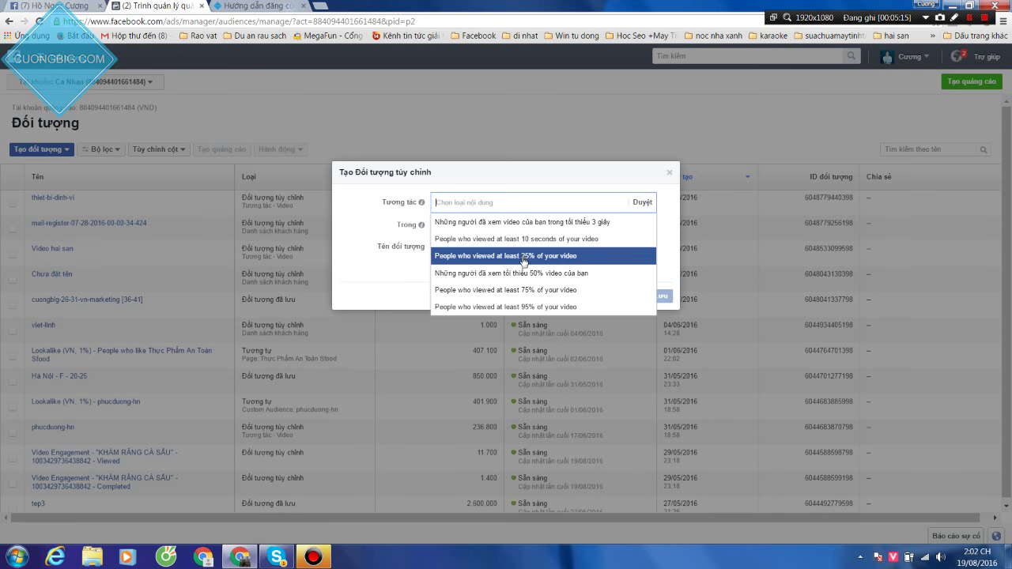
pyautogui.click(521, 259)
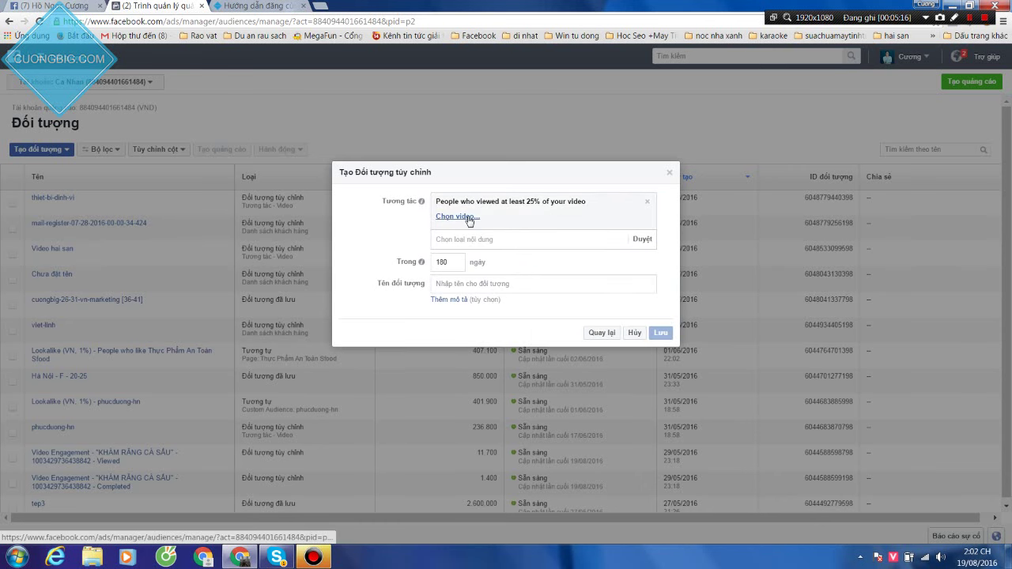
# Step: Choose the 0:28 video "GIẢI PHÁP MẠNG INTERNET" from the Siêu Sim 3G,4G page as the audience's source video
pyautogui.click(468, 219)
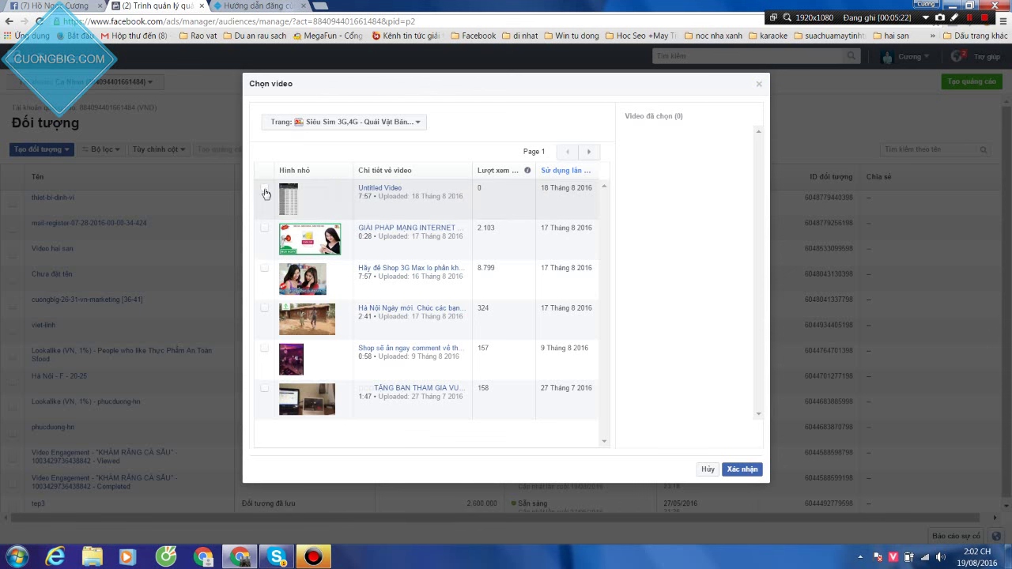
pyautogui.click(264, 229)
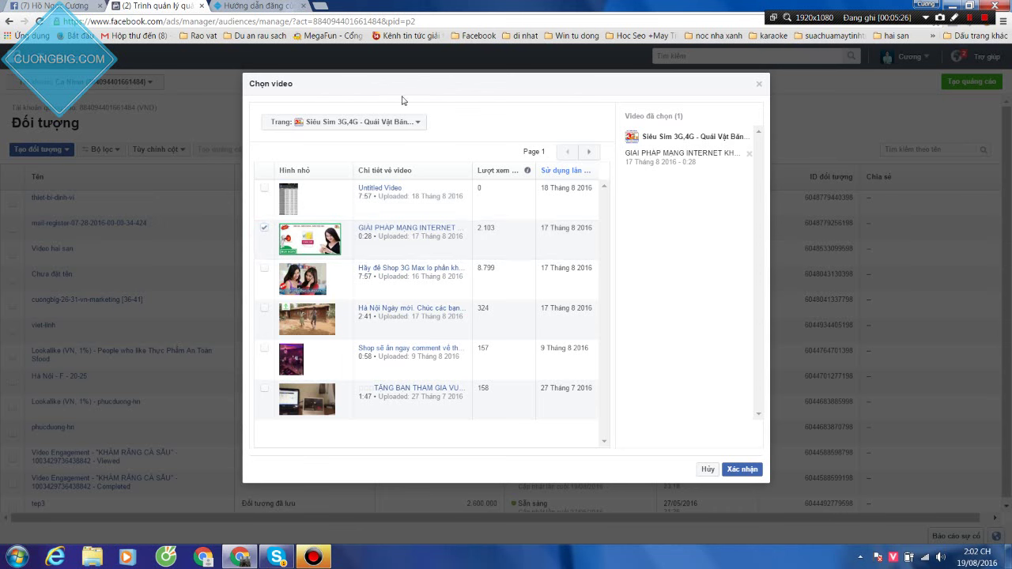
pyautogui.click(405, 124)
pyautogui.scroll(-3, 401, 248)
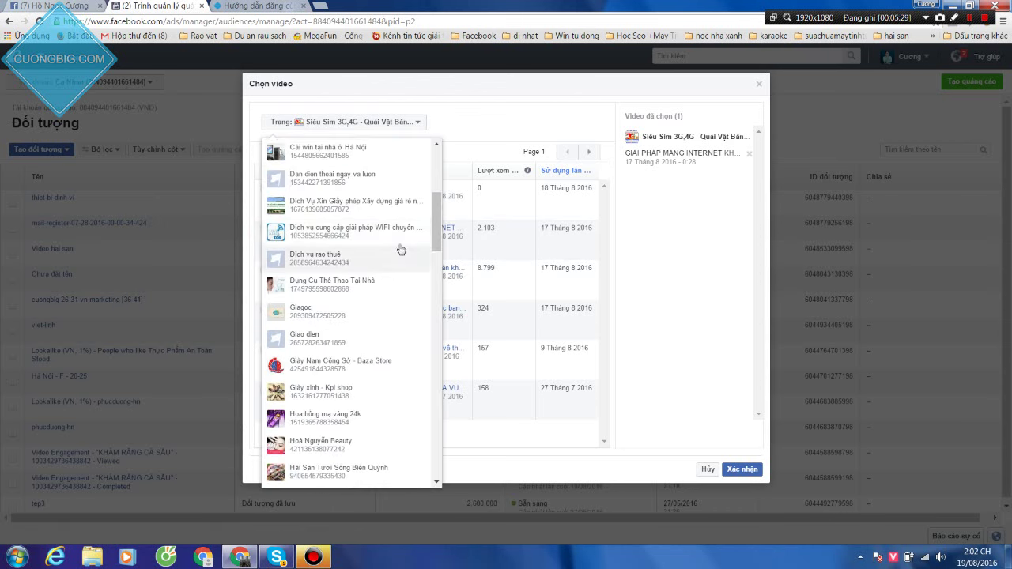
pyautogui.scroll(3, 401, 248)
pyautogui.click(448, 107)
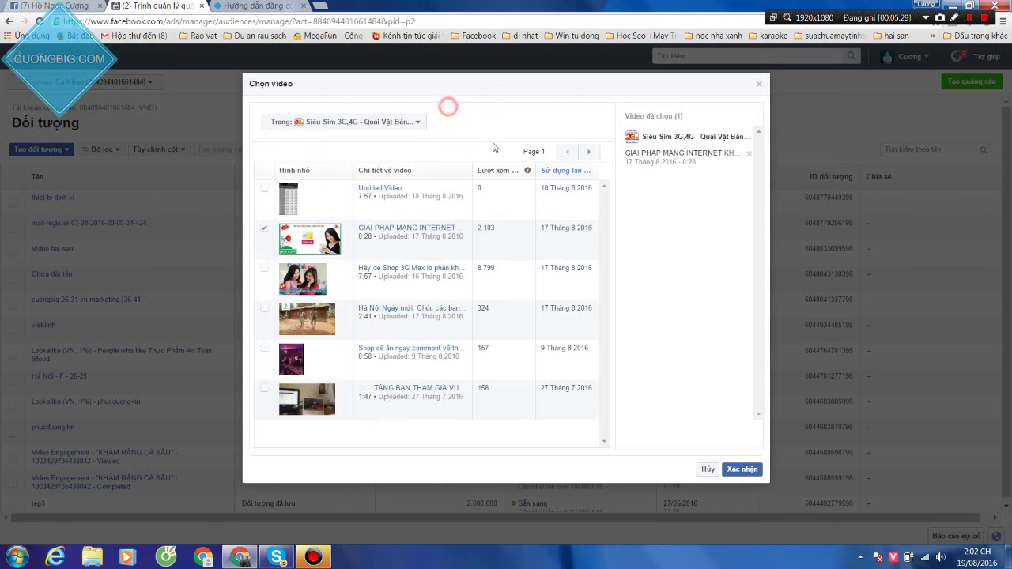
pyautogui.click(749, 471)
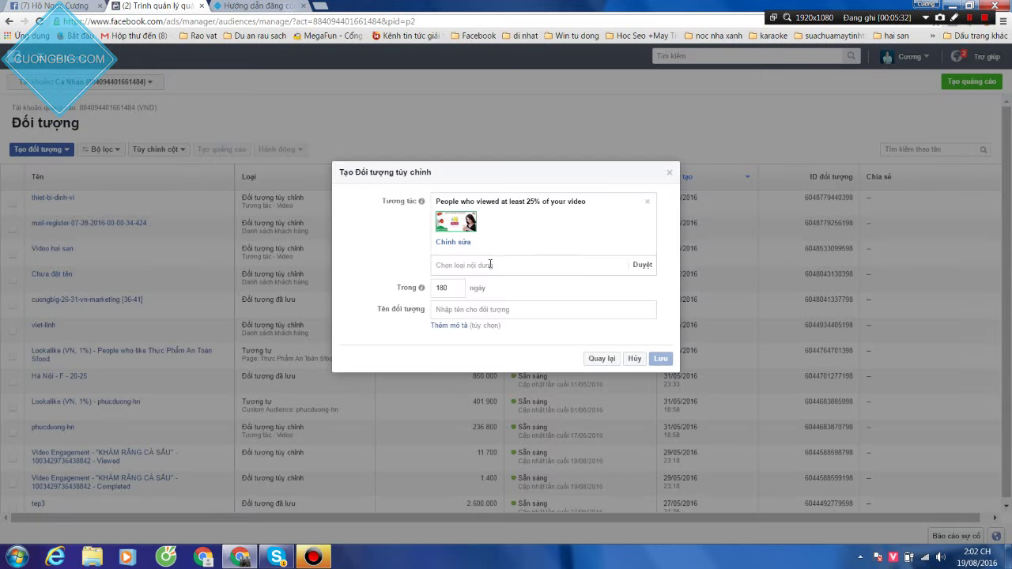
pyautogui.click(490, 264)
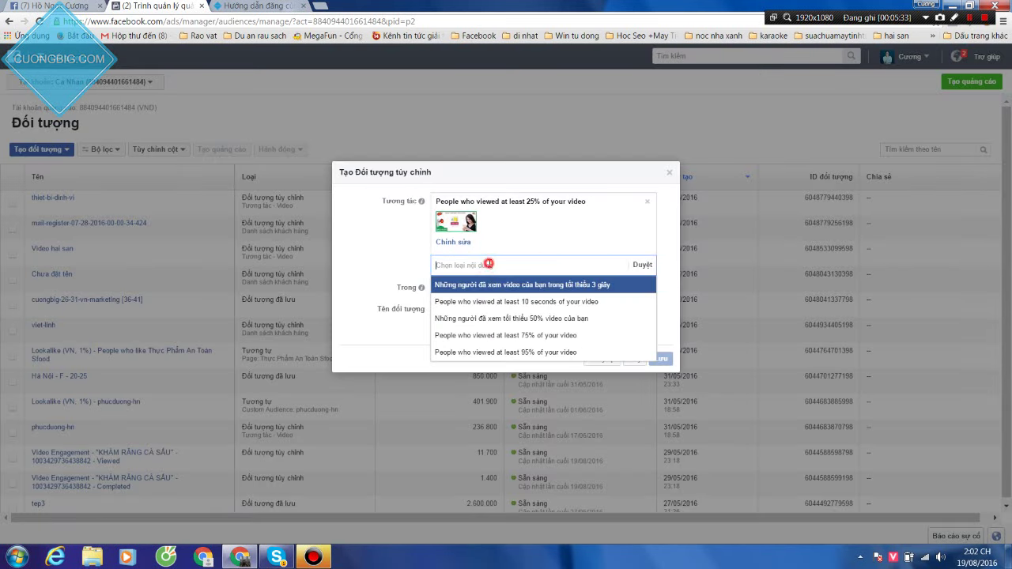
pyautogui.click(390, 242)
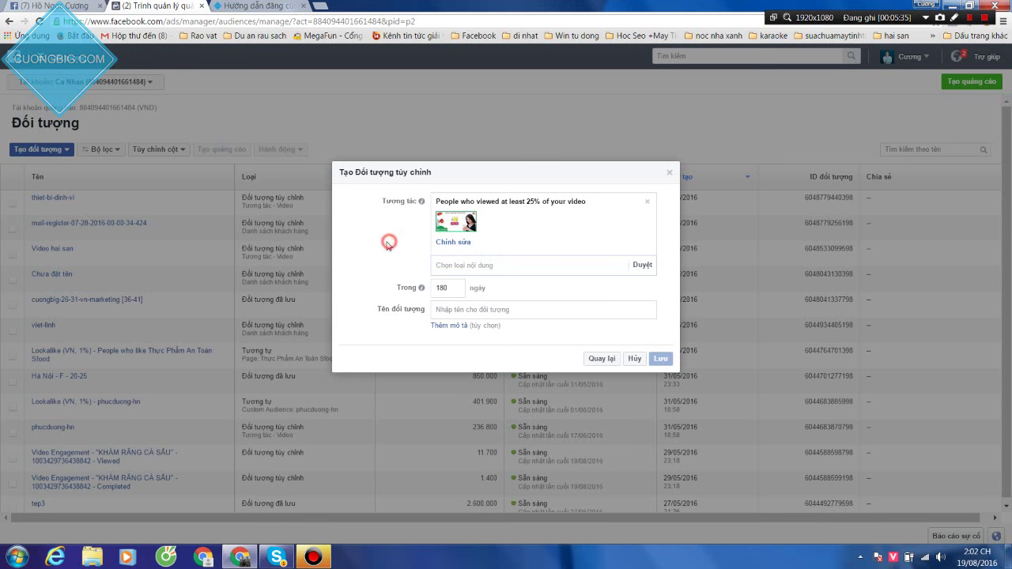
# Step: Name the custom audience cuongbig, save it and finish without creating an ad or expanding the audience
pyautogui.click(463, 309)
pyautogui.click(453, 309)
pyautogui.write('cuongbig')
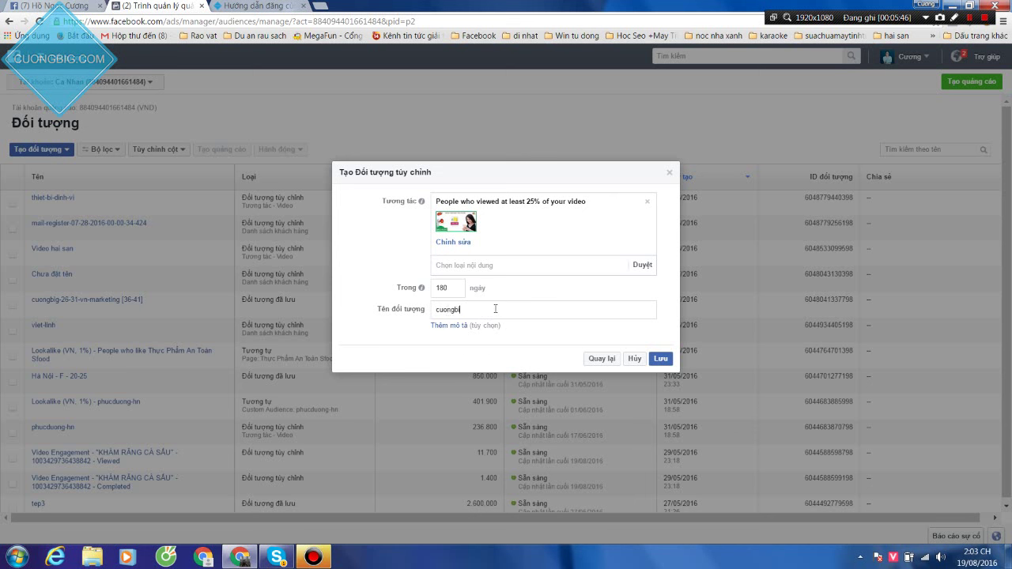
pyautogui.click(661, 359)
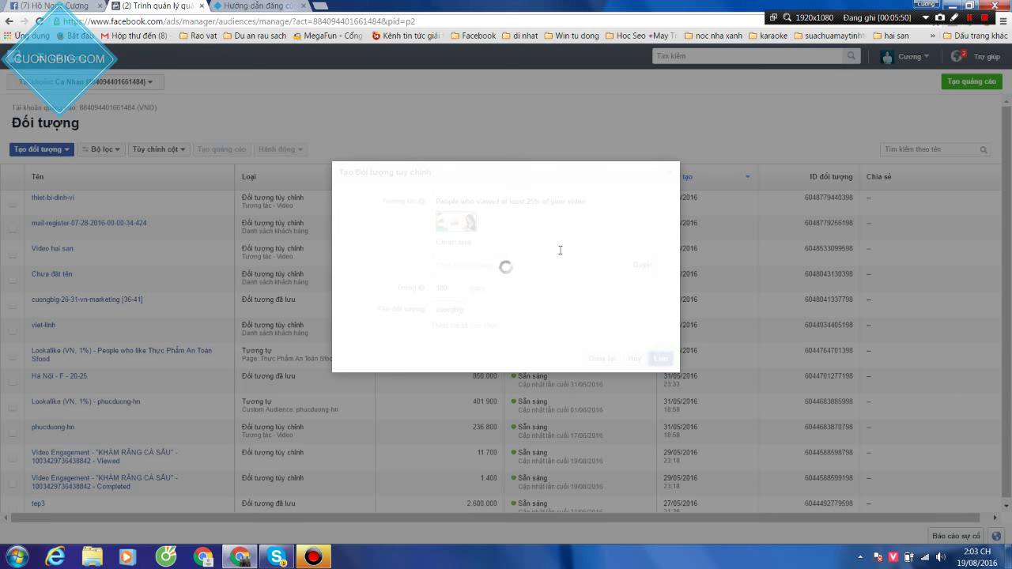
pyautogui.click(661, 305)
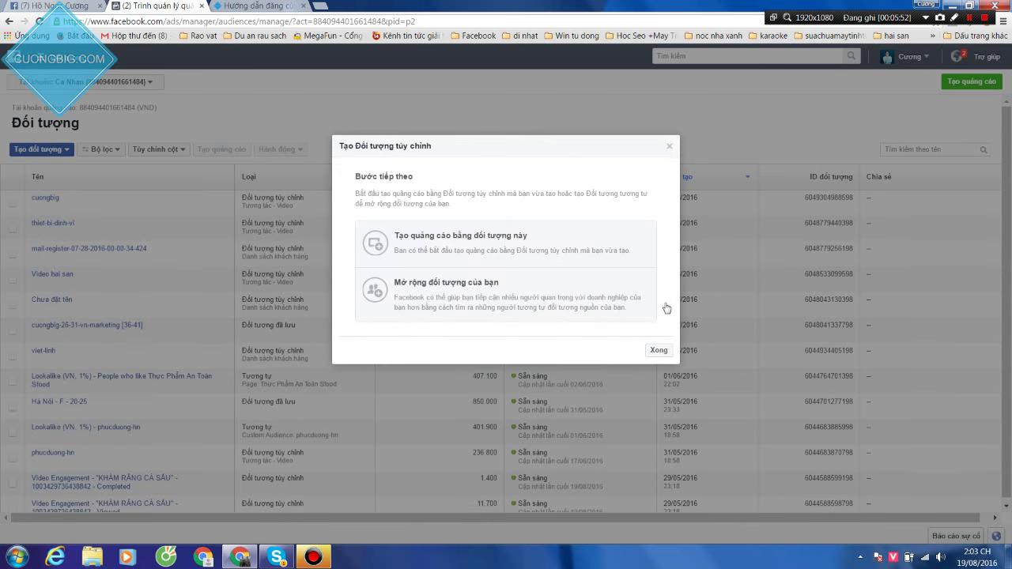
pyautogui.click(660, 350)
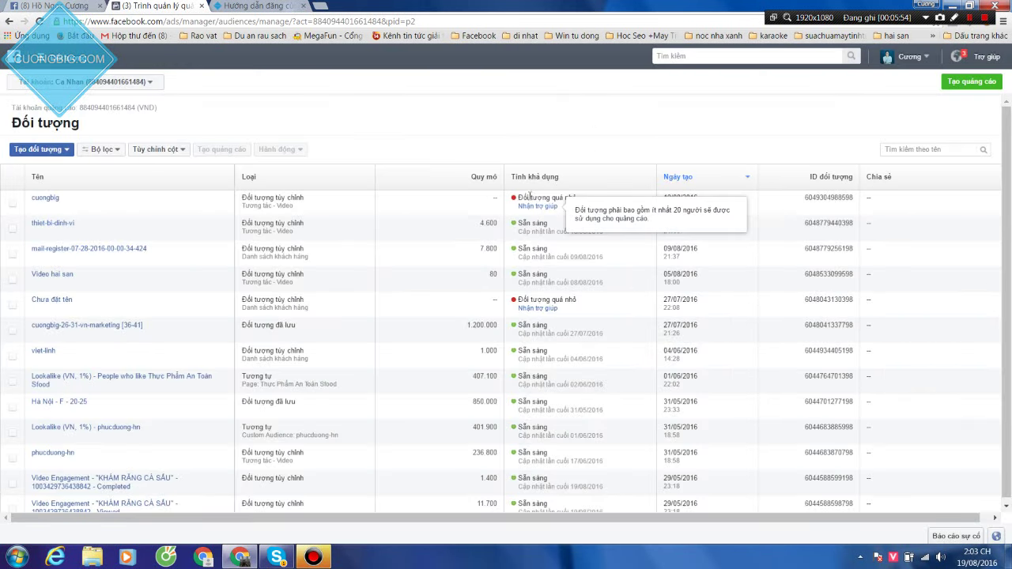
# Step: Return to the Facebook page's combined video and image post and close the open account menu
pyautogui.moveTo(552, 209)
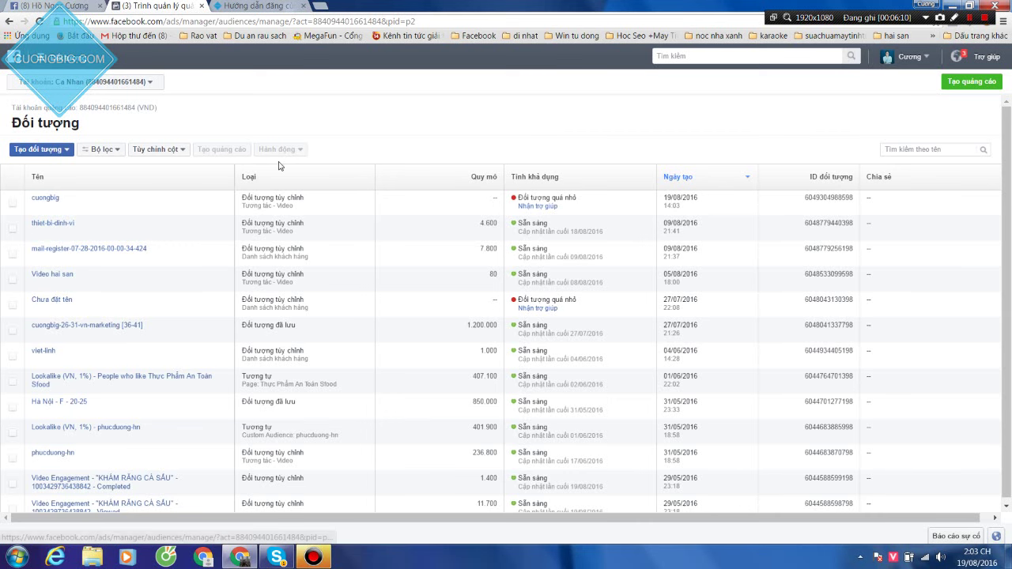
pyautogui.click(498, 249)
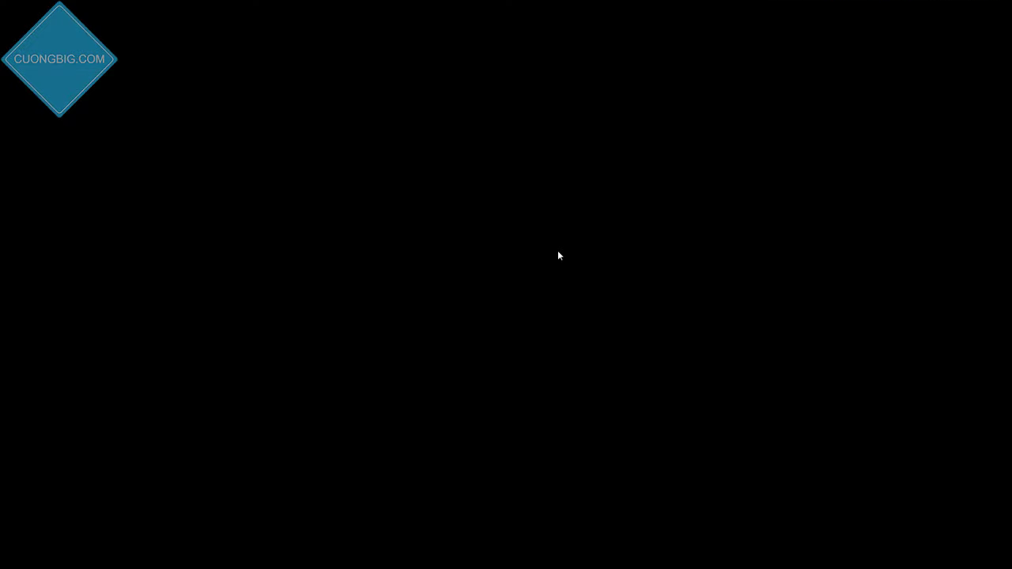
pyautogui.click(79, 7)
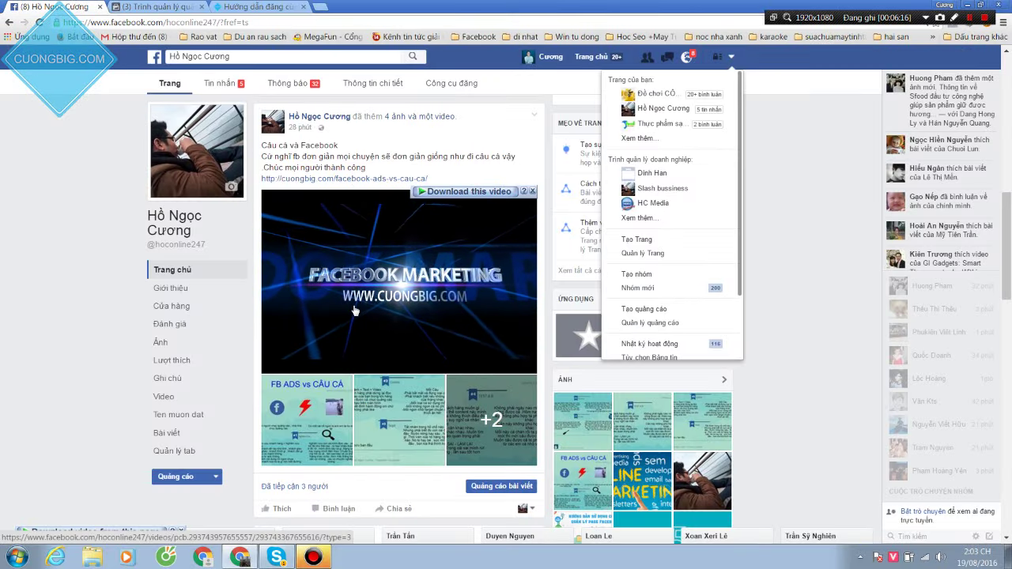
pyautogui.click(788, 227)
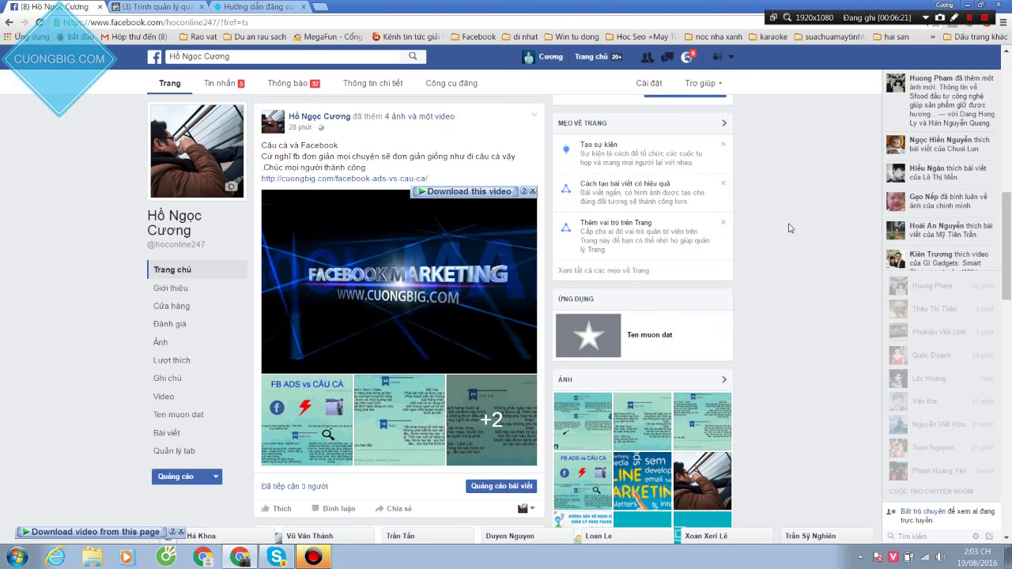